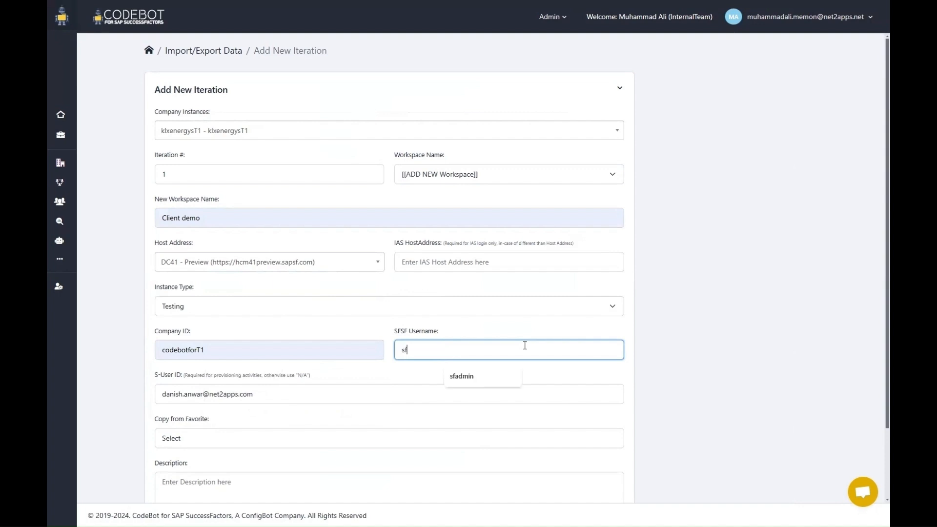
Complete the new iteration with SFSF username sfadmin, S-User ID N/A and description Instance1, and submit it
text(min)
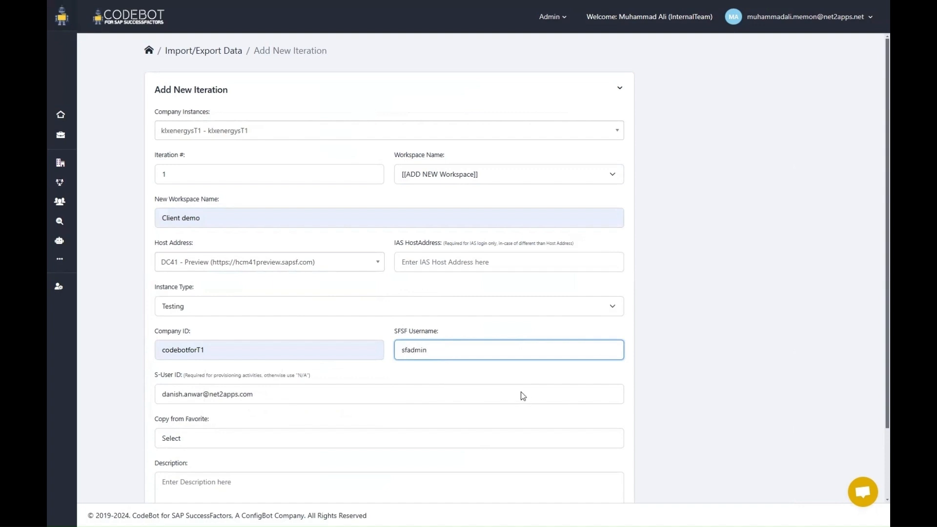
scroll(523, 396, down, 2)
click(204, 310)
key(ctrl+a)
key(BackSpace)
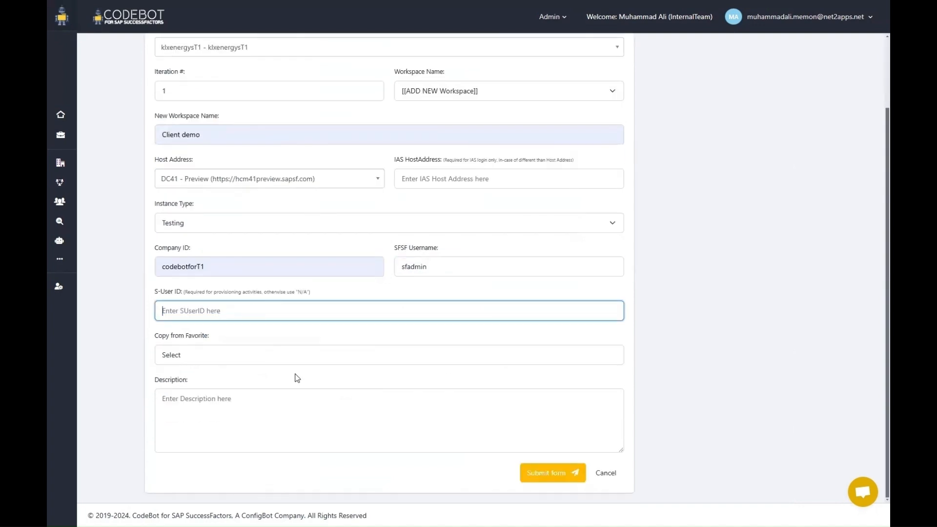
click(305, 410)
text(Instance1)
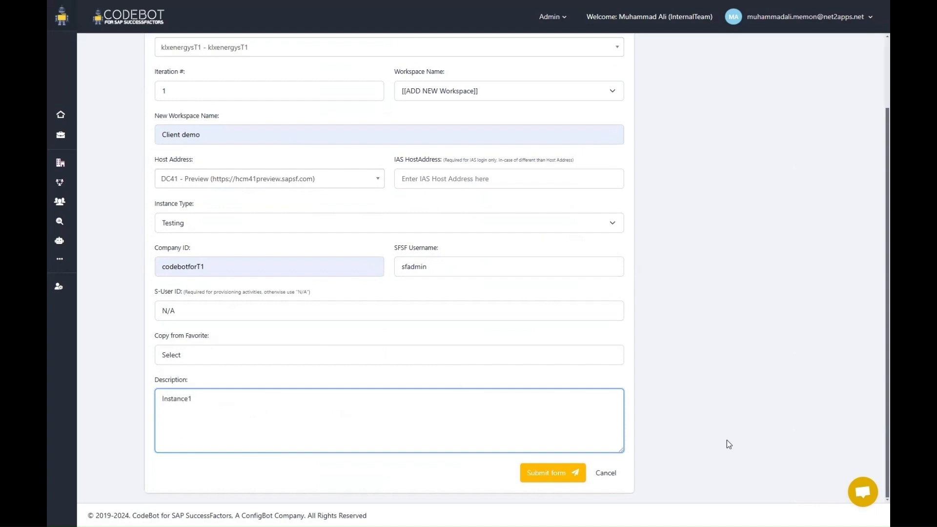
click(560, 476)
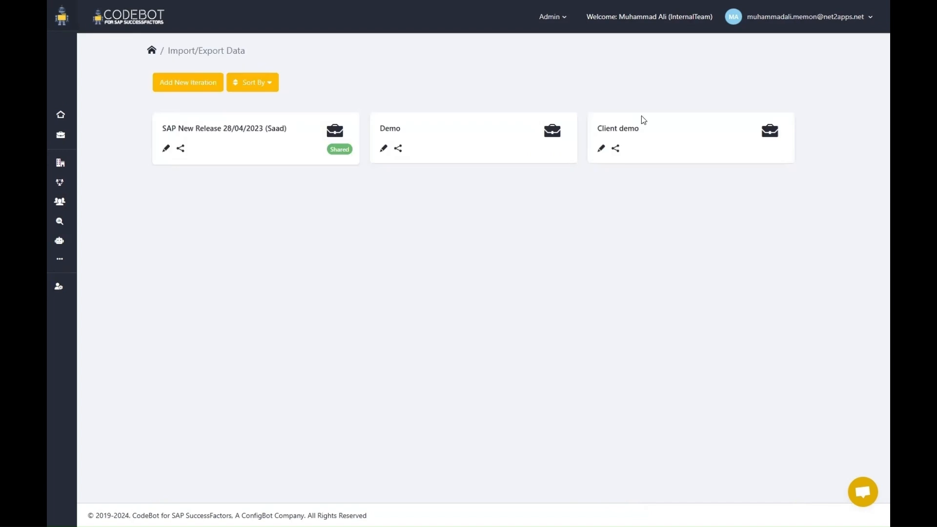
Open the Google Sheet of the Client demo workspace's iteration and set item 1 to Export with generic object Absence Counting Method
click(625, 136)
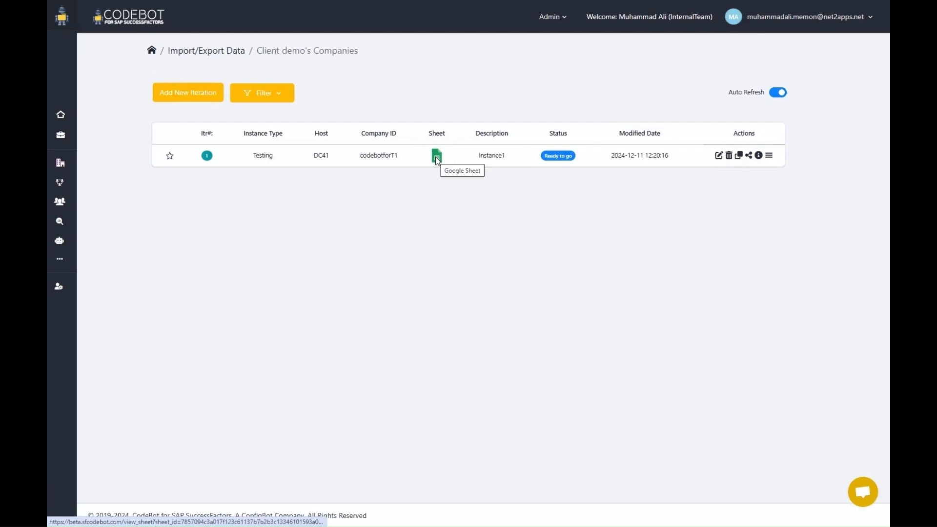
click(437, 157)
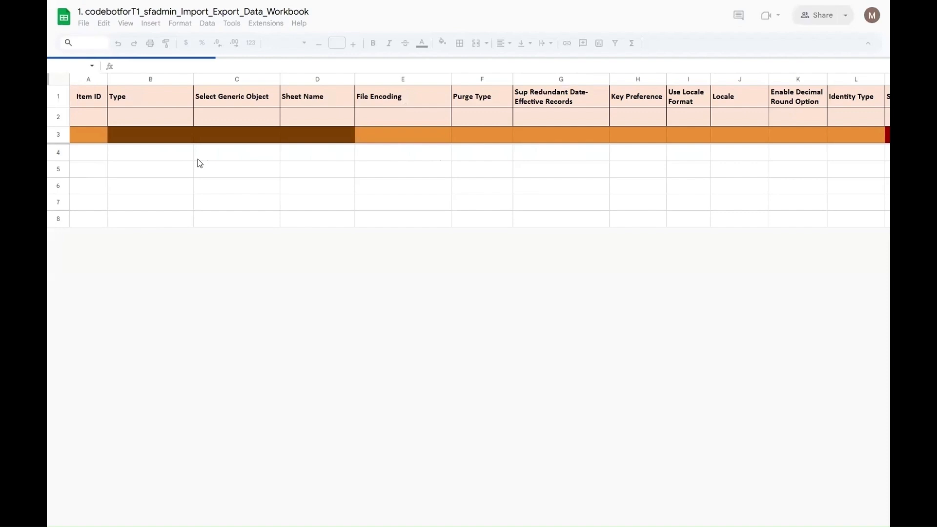
click(183, 154)
click(188, 153)
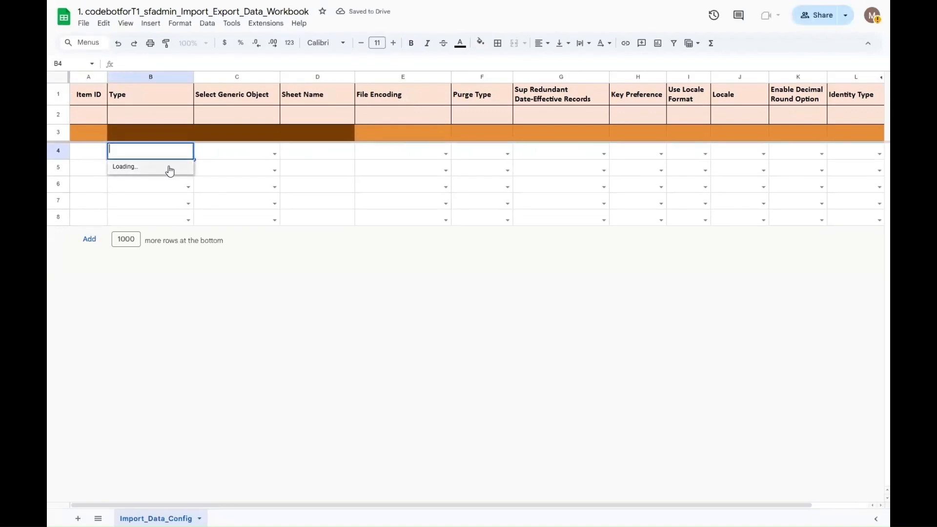
click(122, 181)
click(222, 155)
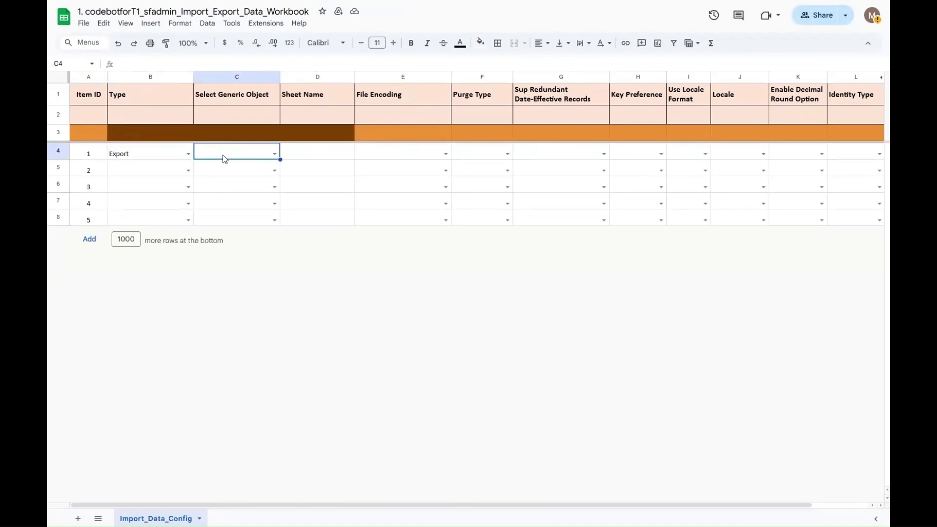
text(abs)
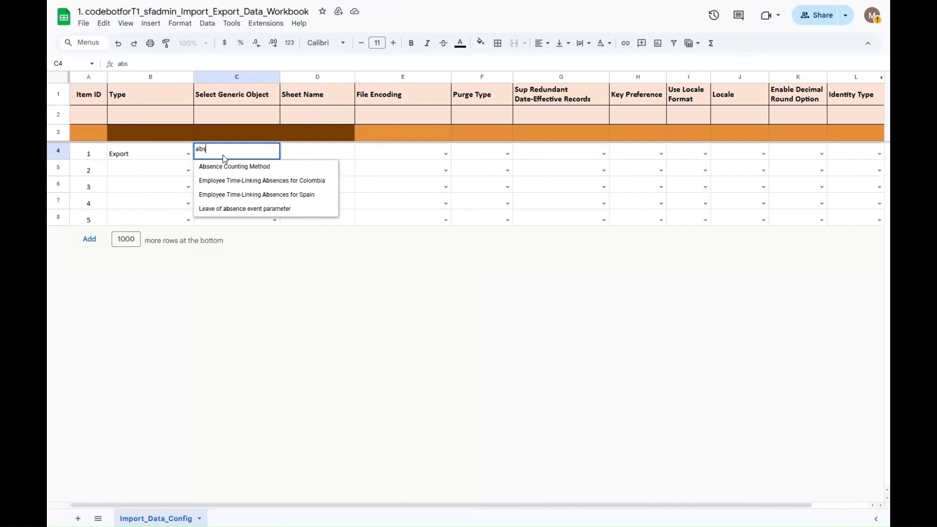
click(243, 170)
Set item 2 to type Export with generic object Legal Entity
click(188, 170)
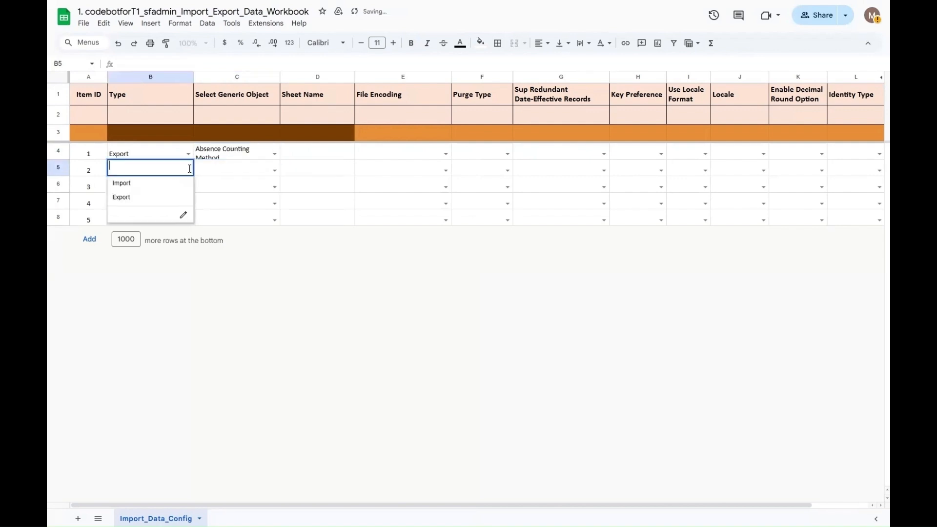
click(159, 197)
click(233, 172)
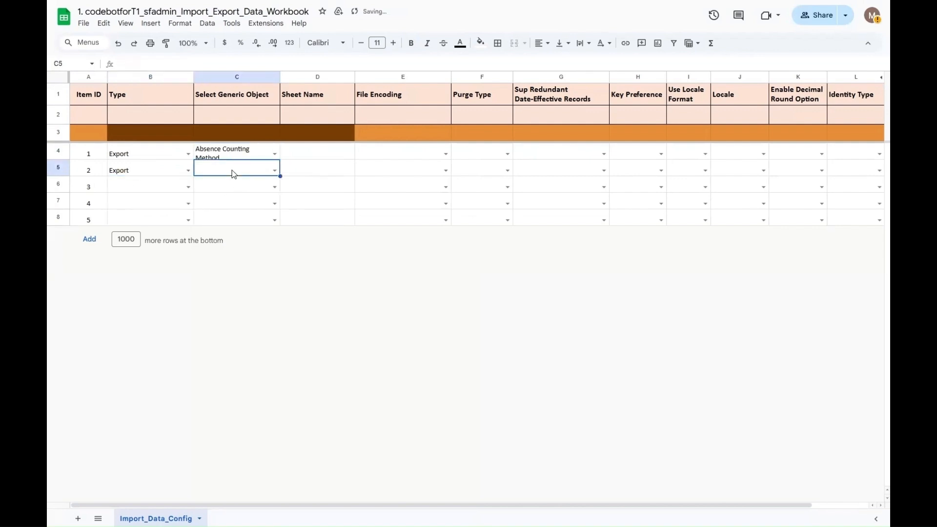
text(lega)
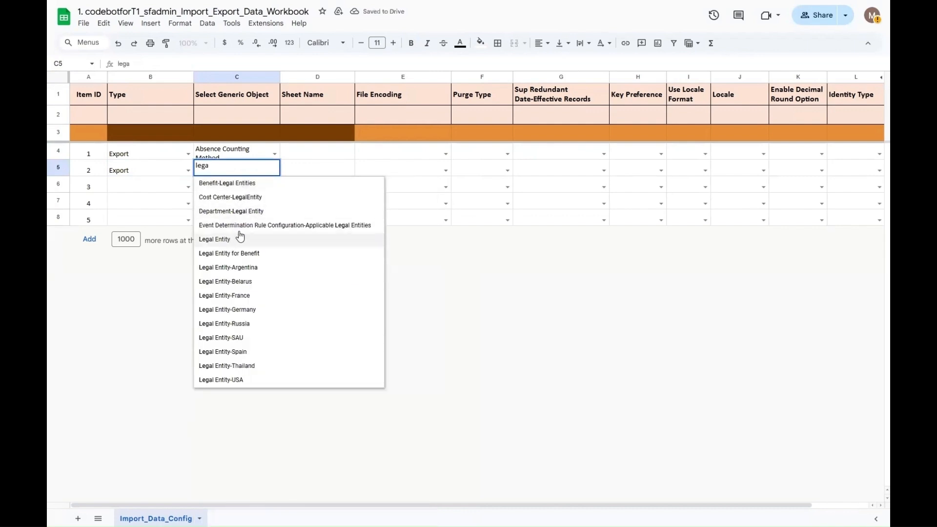
click(241, 237)
Enter the sheet names ACM for item 1 and Legal for item 2
click(290, 148)
text(AC)
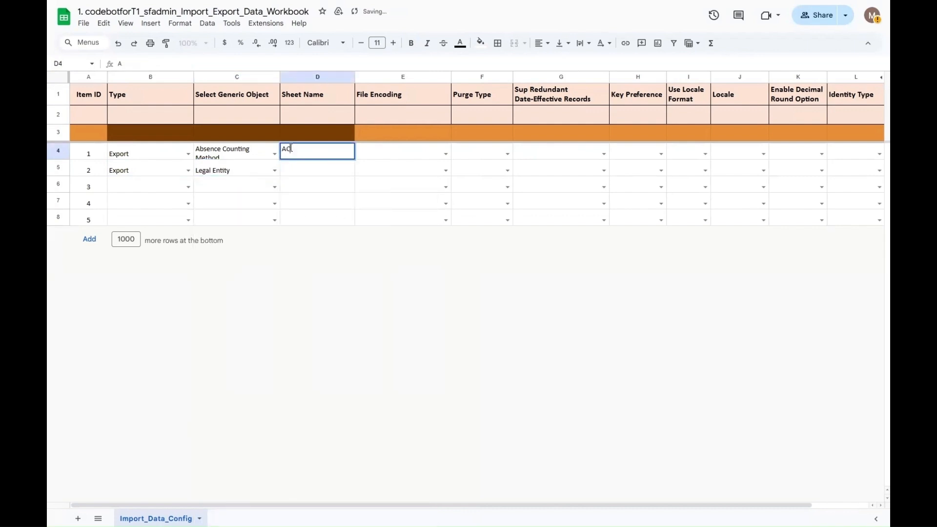
text(M)
key(Return)
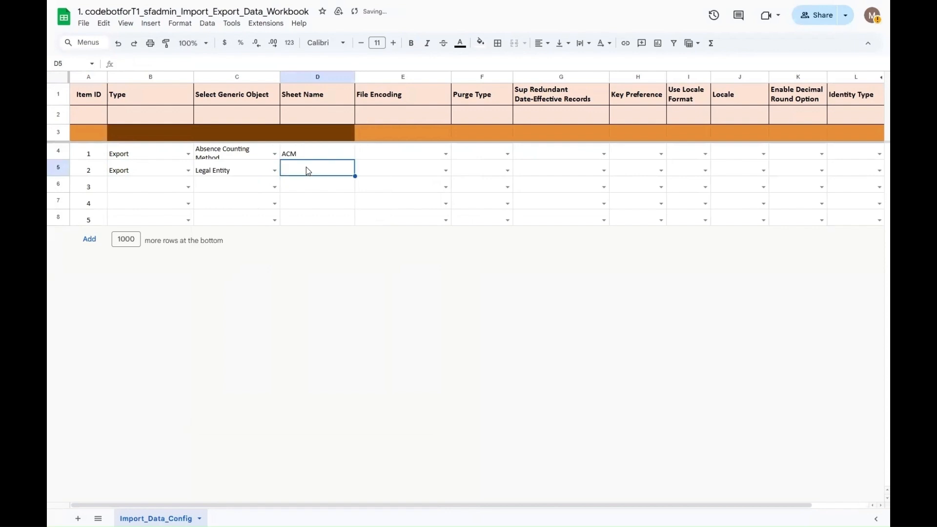
text(Legal)
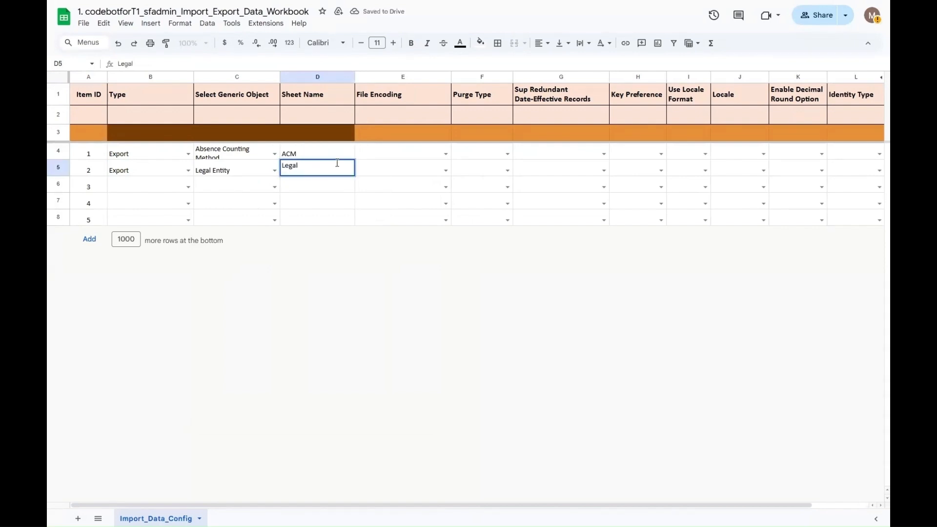
Set the Status of both the Absence Counting Method and Legal Entity rows to Pending
key(Up)
key(Right)
key(Right)
key(Right)
key(Right)
key(Right)
key(Right)
key(Right)
key(Right)
key(Right)
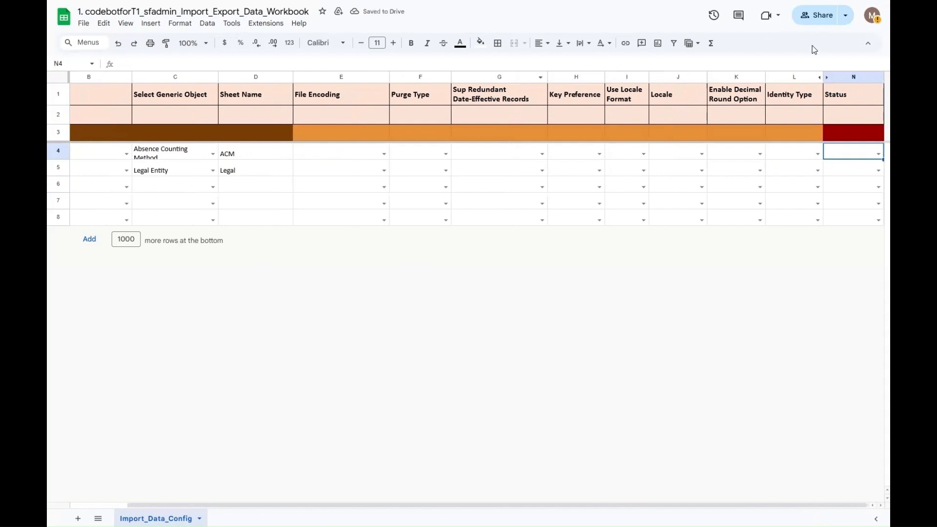
click(878, 153)
click(850, 167)
click(877, 172)
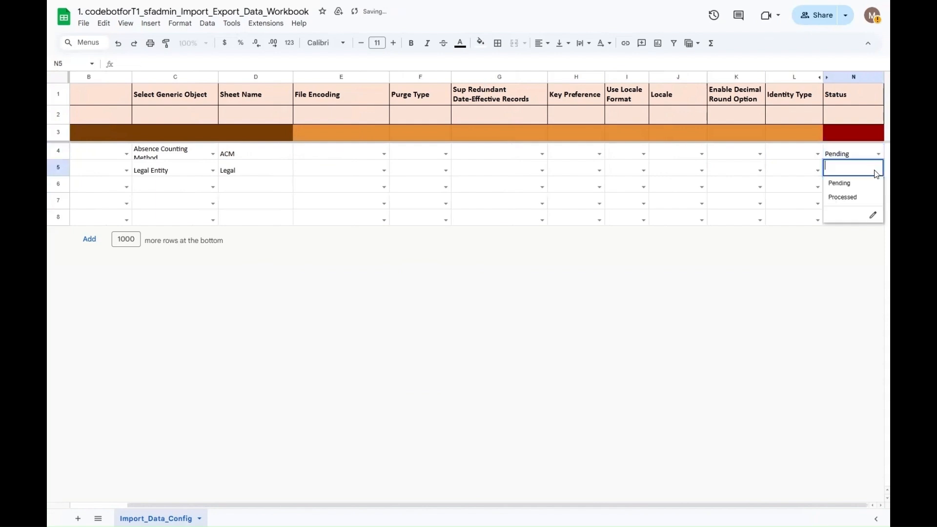
click(846, 184)
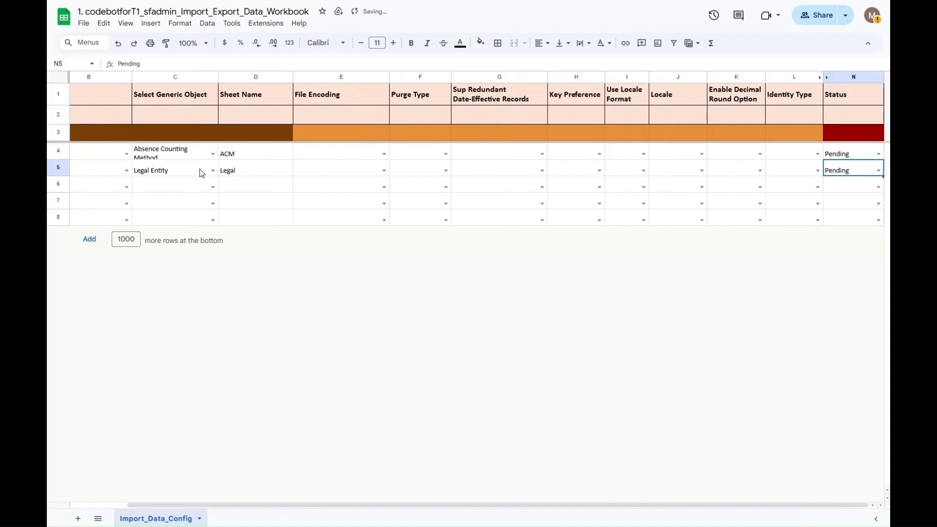
Back in CodeBot, start Process Workbook for iteration 1 with the SFSF password, execution notes "Process" and all advance options selected
key(ctrl+Tab)
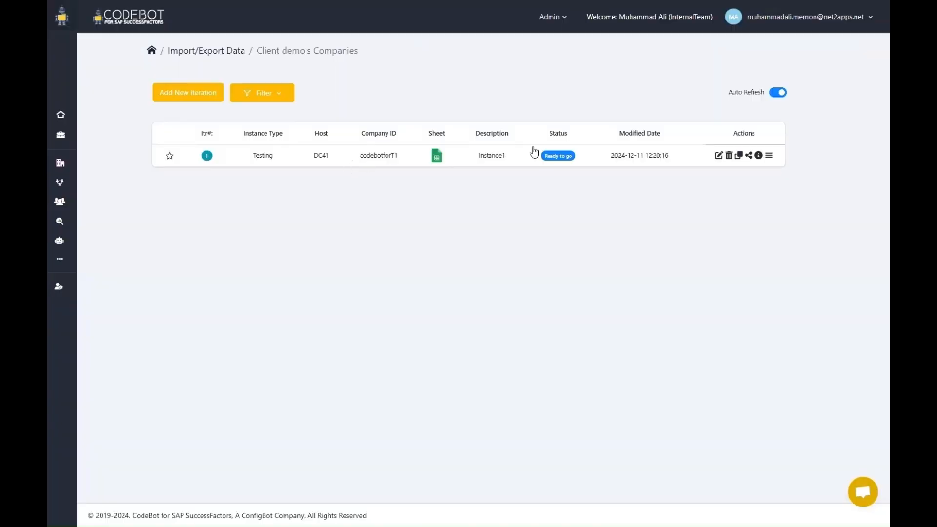
click(769, 157)
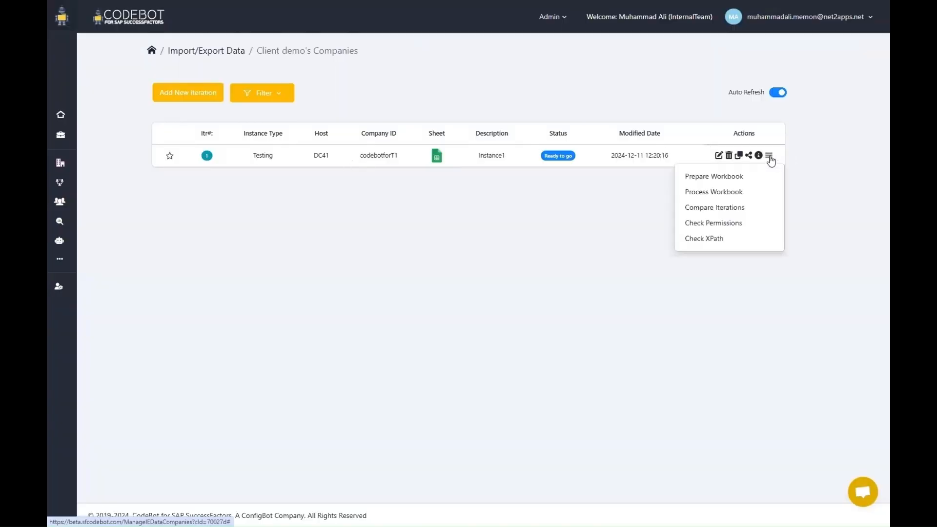
click(707, 193)
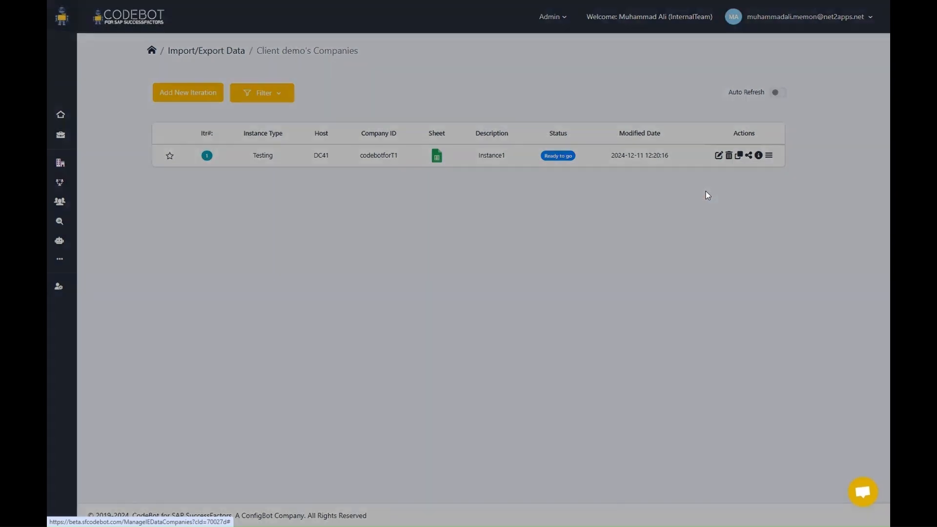
click(556, 98)
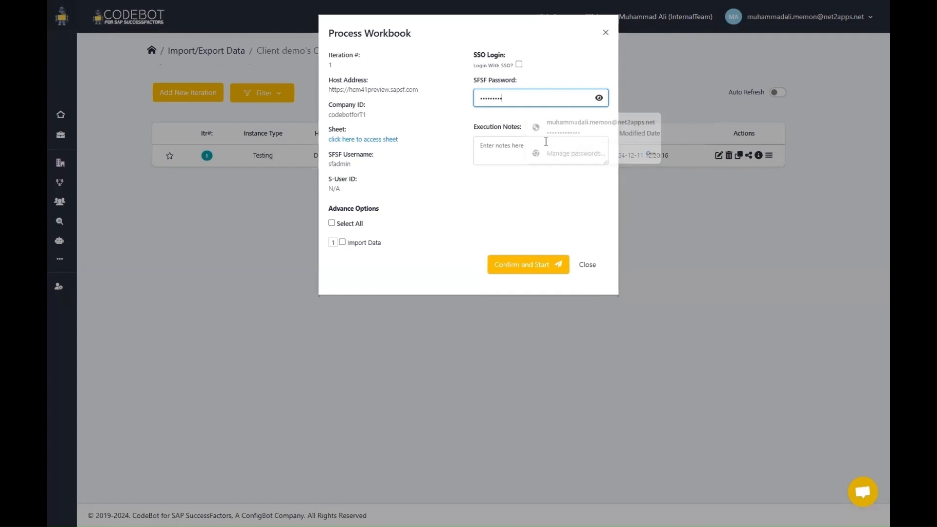
click(546, 152)
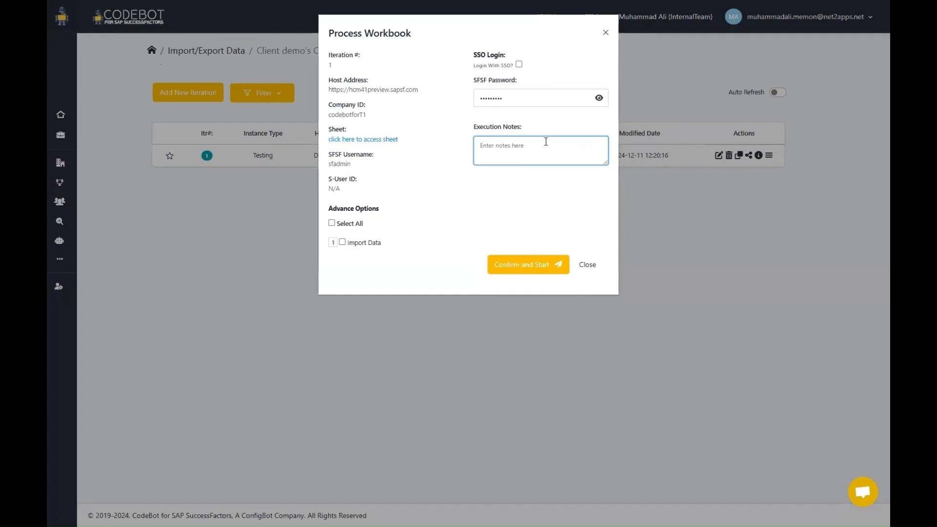
text(Process)
click(339, 225)
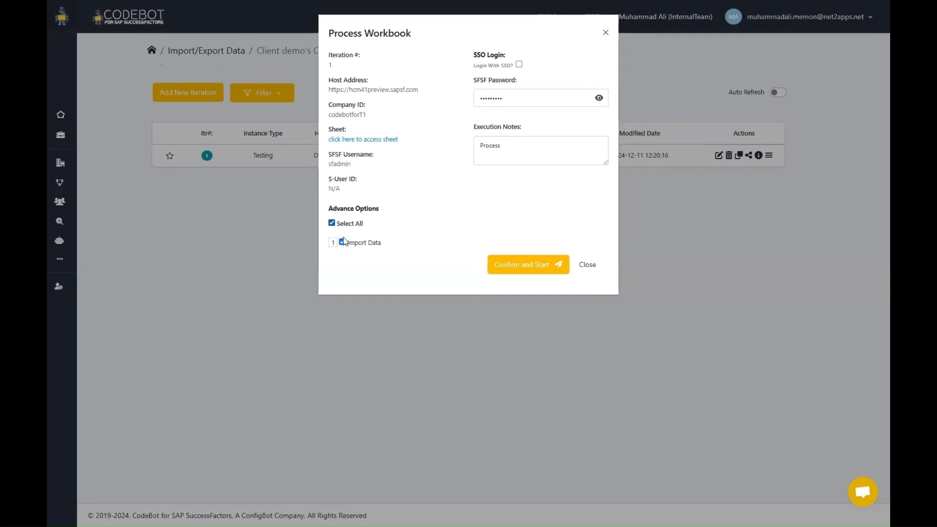
click(503, 270)
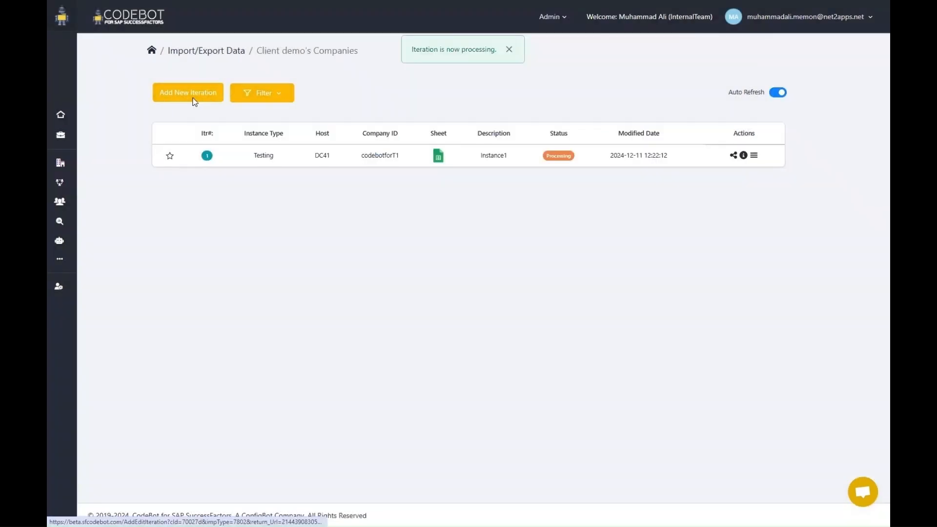
Add a new iteration to the Client demo workspace with host address DC70 HCM70Sales - SalesDemo
click(194, 101)
click(235, 218)
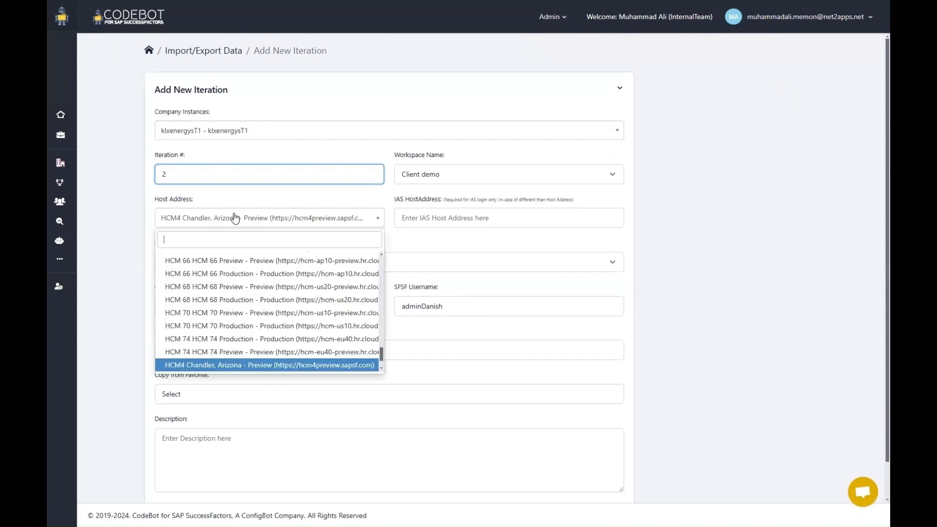
text(dc)
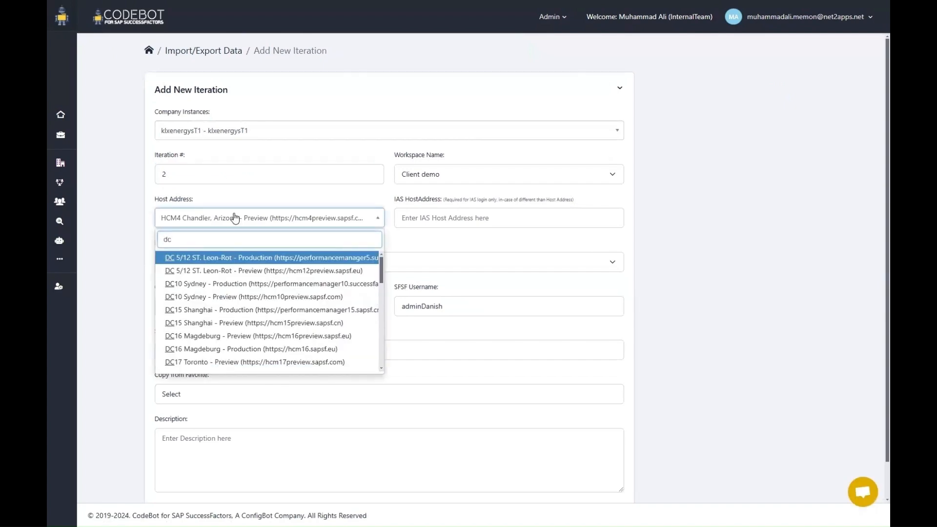
text(70)
click(286, 261)
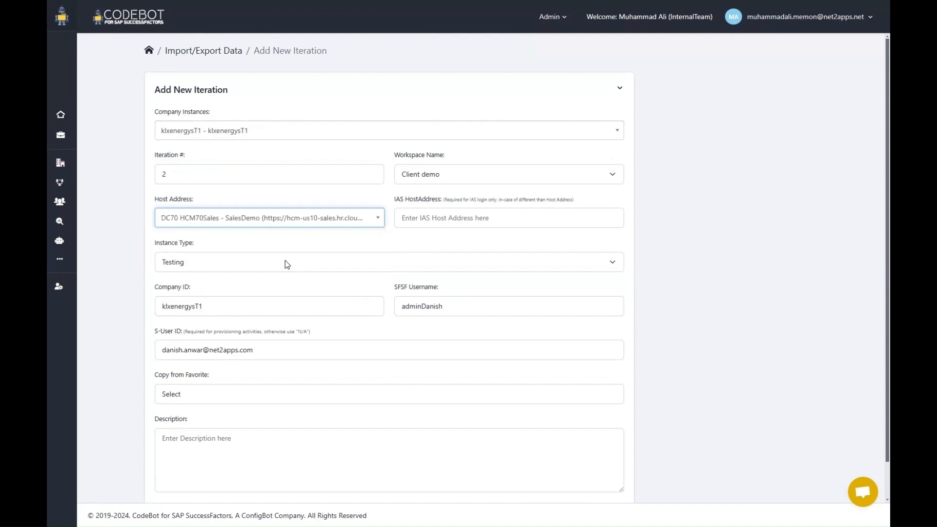
Set the new iteration's SFSF username to sfadmin and replace its company ID with the second instance's ID
double_click(443, 306)
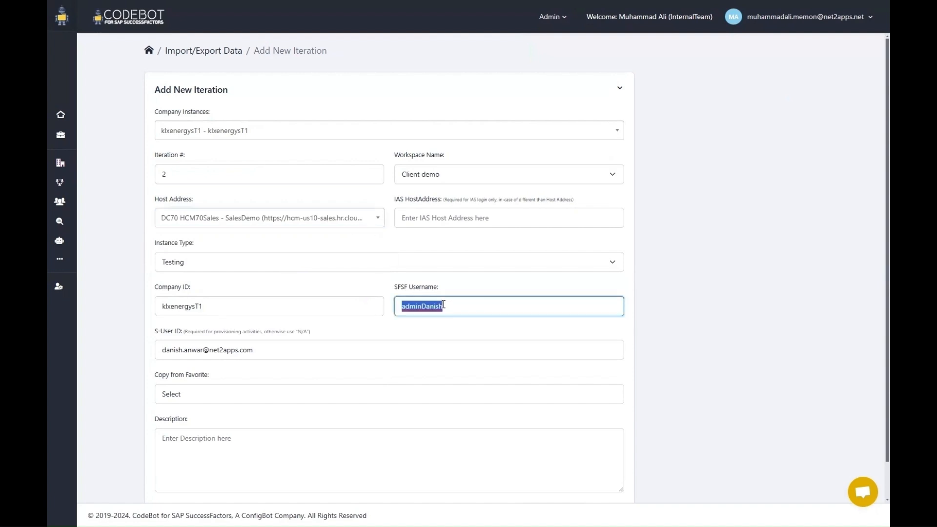
text(sfadmin)
click(474, 333)
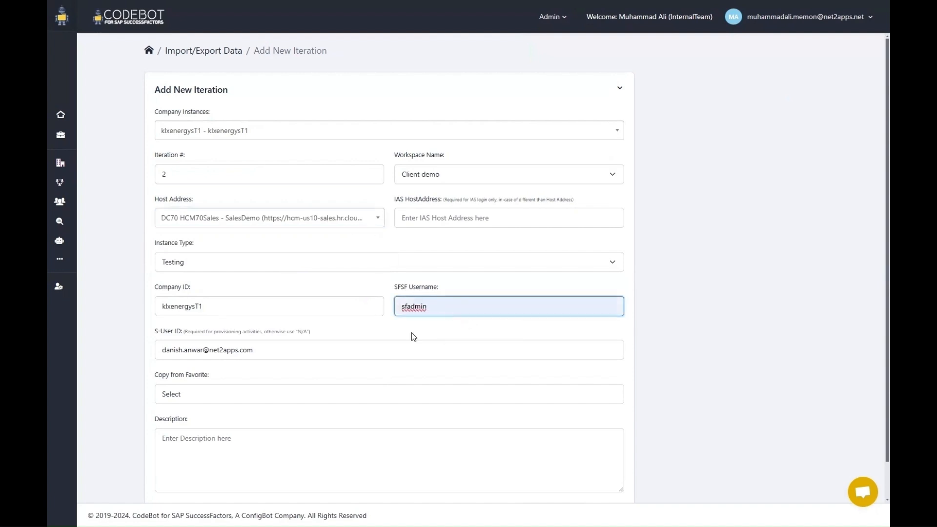
double_click(258, 309)
key(BackSpace)
click(258, 309)
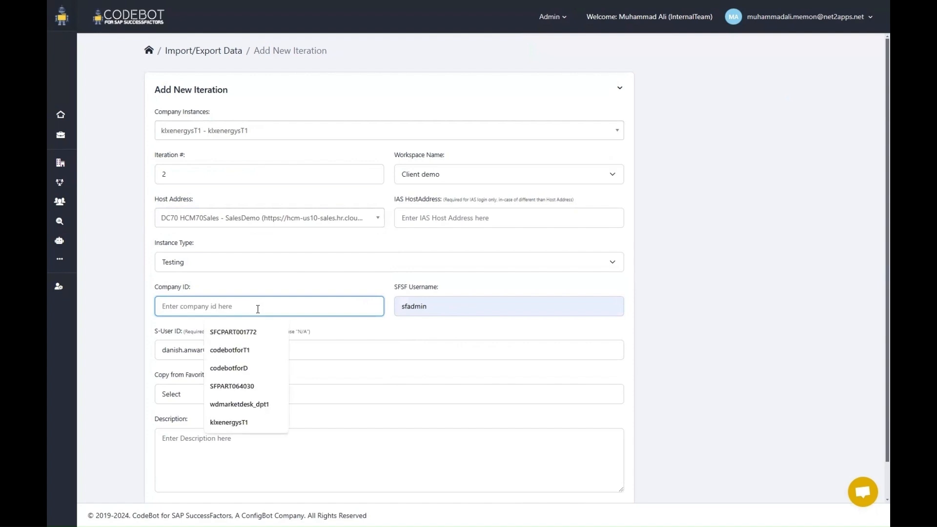
text(SFCPART002030)
Set the S-User ID to N/A, describe the iteration as Instance2 and submit the form
triple_click(317, 344)
key(BackSpace)
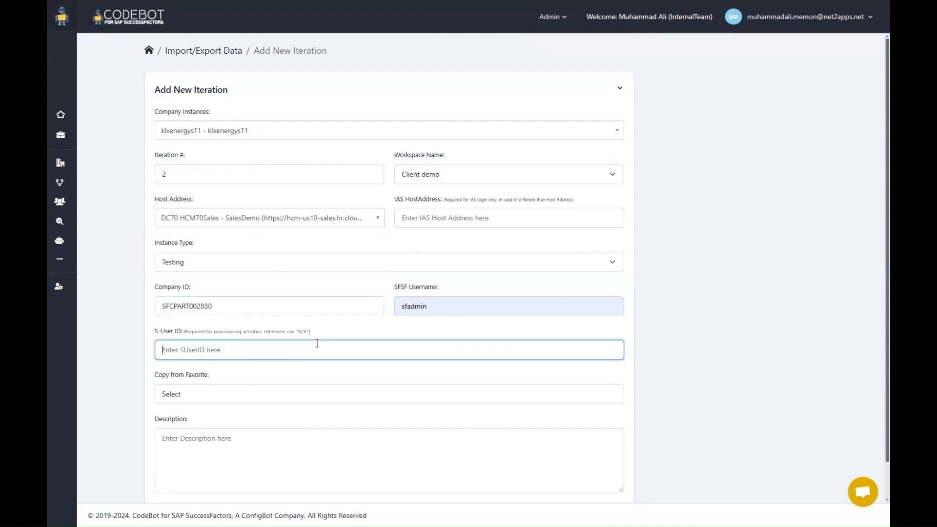
click(322, 450)
text(Instance2)
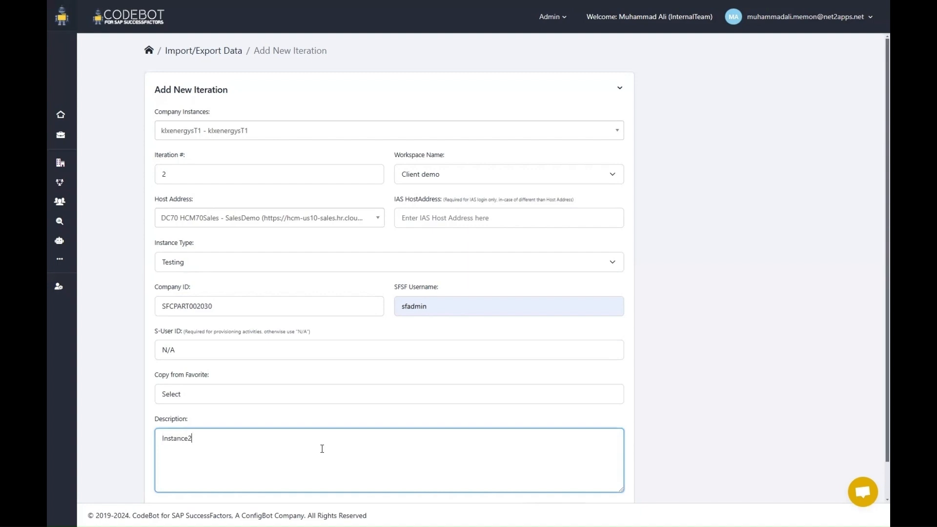
scroll(322, 449, down, 1)
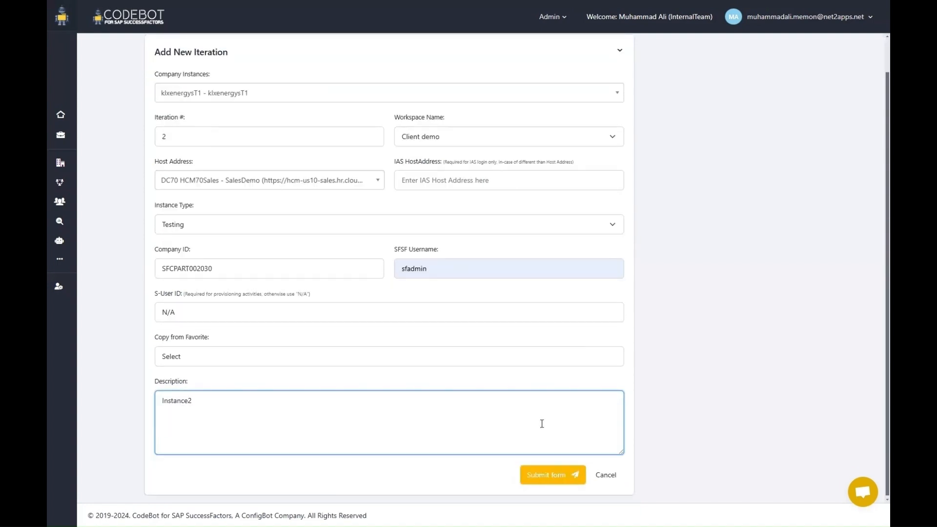
click(542, 474)
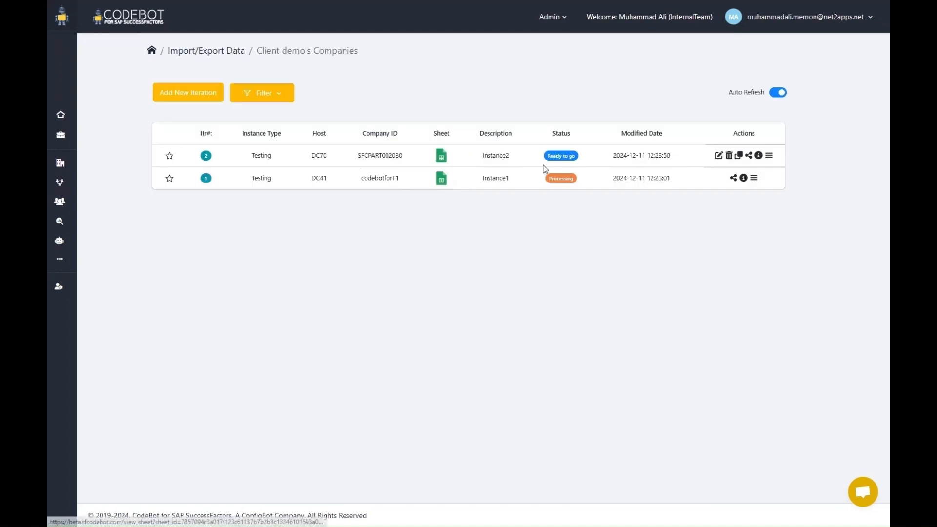
Open iteration 2's workbook and set the Type of the first two items to Export
click(443, 157)
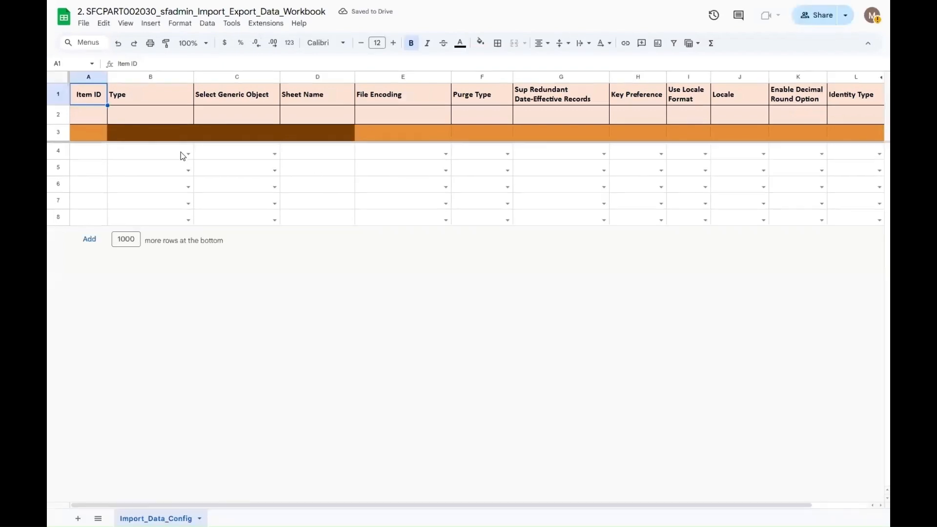
click(182, 154)
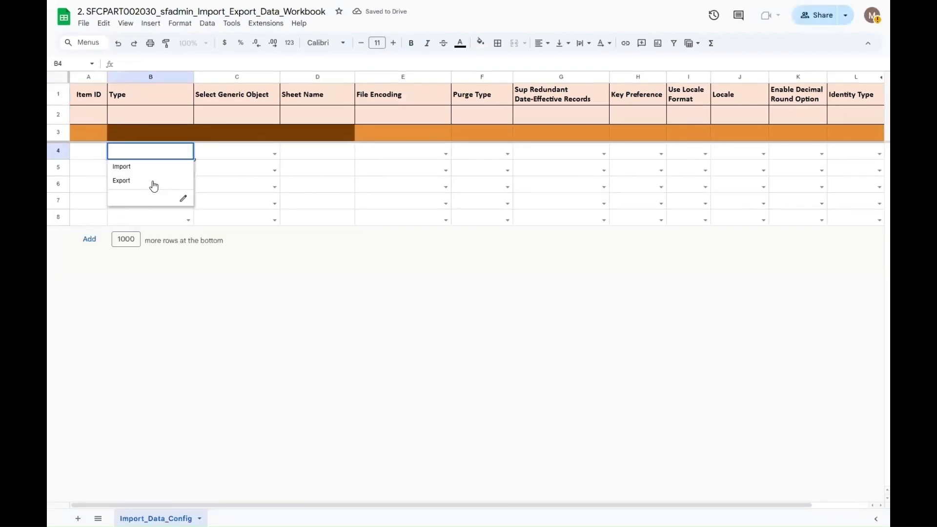
click(150, 182)
click(189, 172)
click(168, 198)
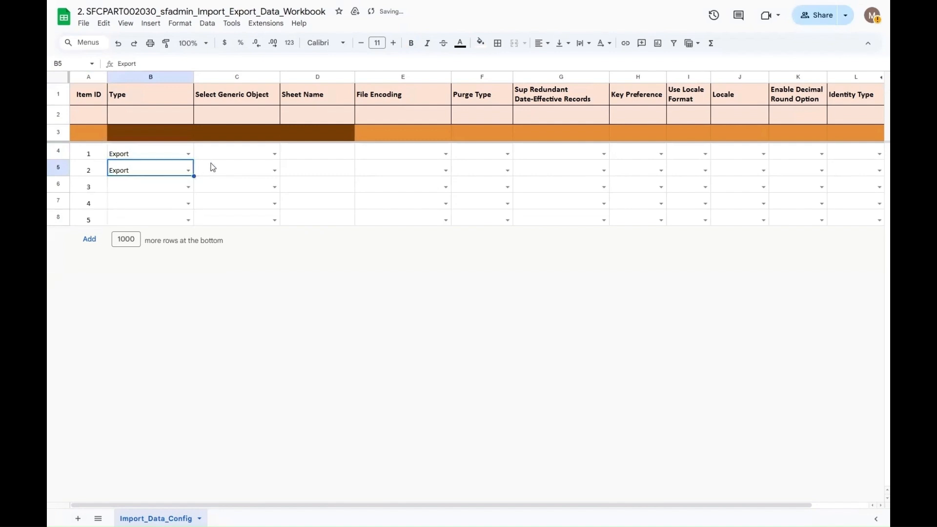
Select Absence Counting Method as item 1's generic object and Legal Entity as item 2's
click(216, 162)
text(abse)
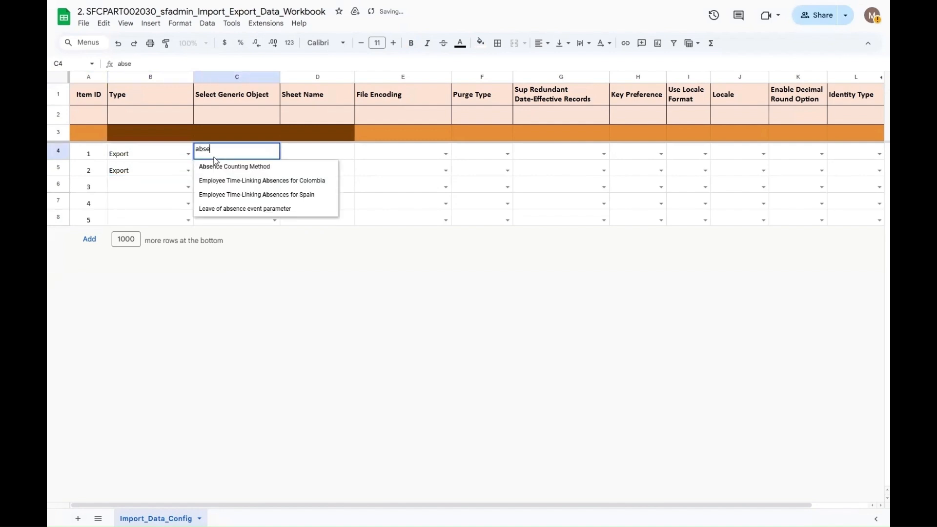
key(Return)
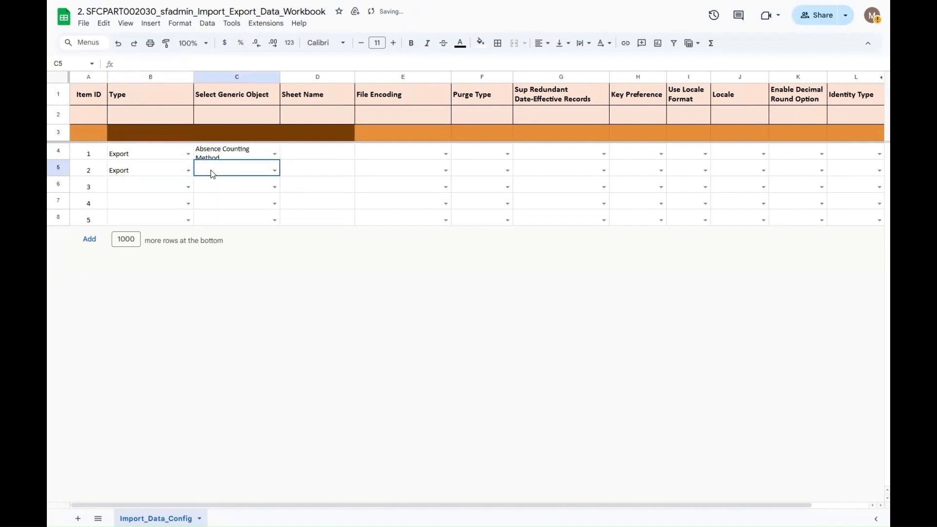
text(lega)
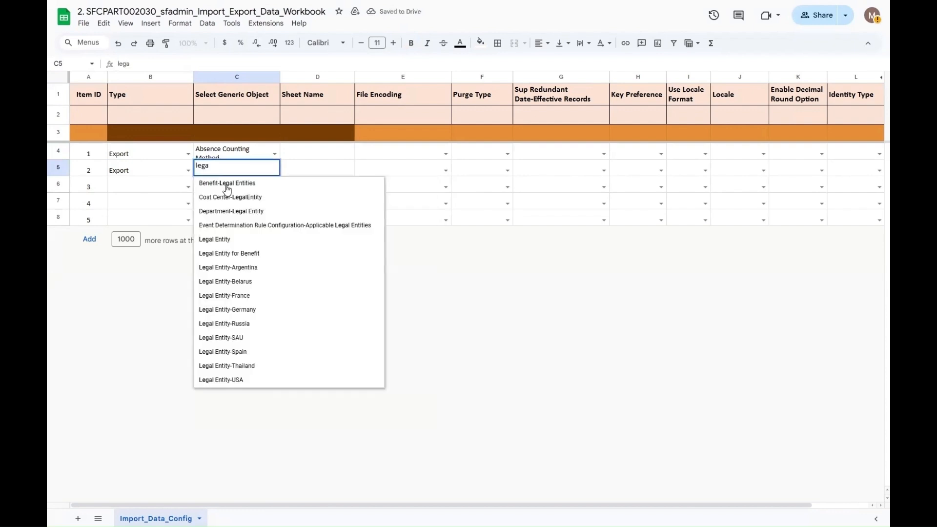
key(Return)
Name the export sheets ACM for Absence Counting Method and Legal for Legal Entity
click(300, 150)
text(A)
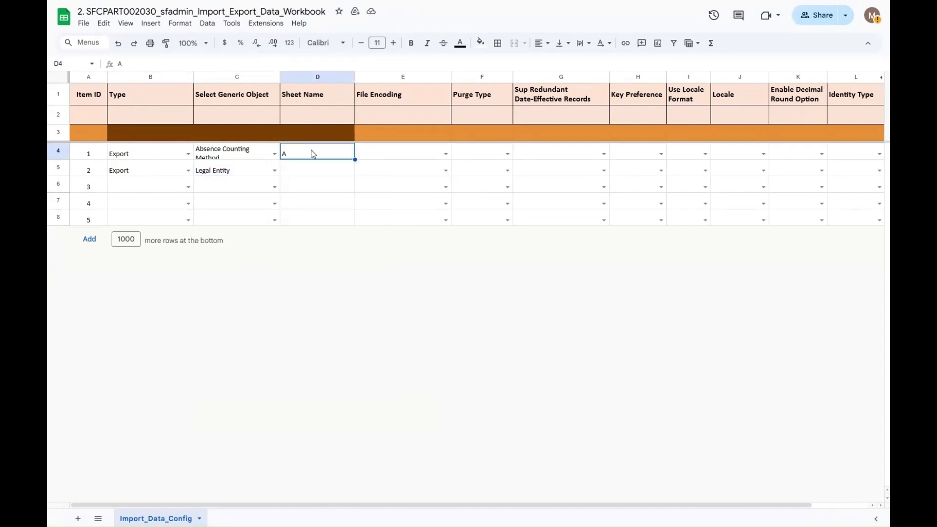
text(CM)
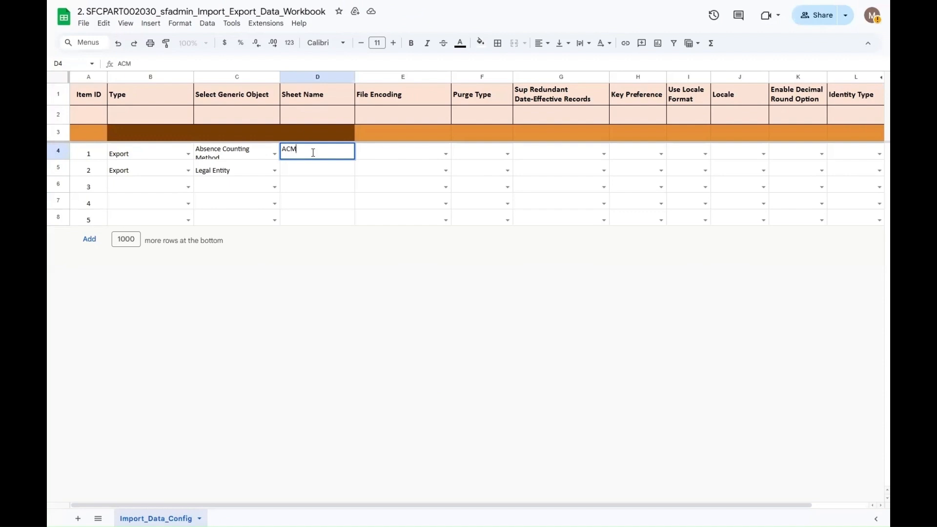
click(321, 166)
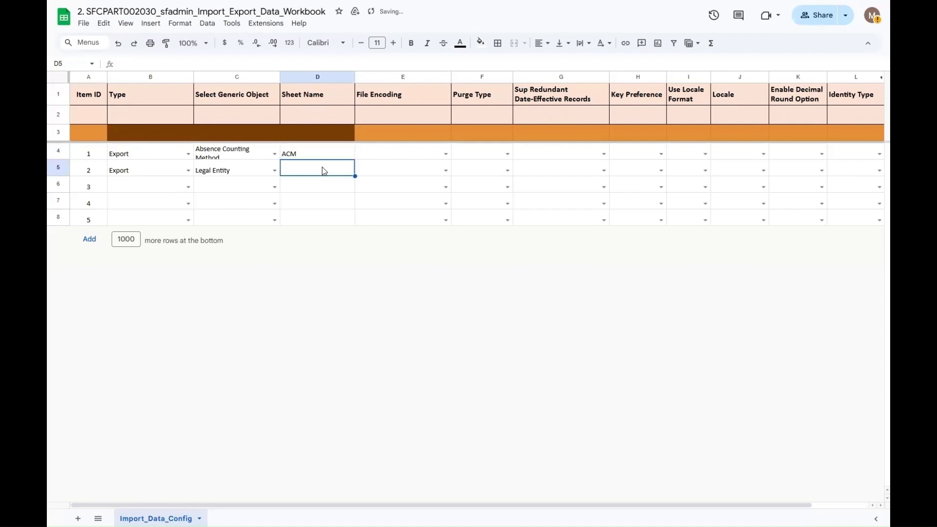
text(Legal)
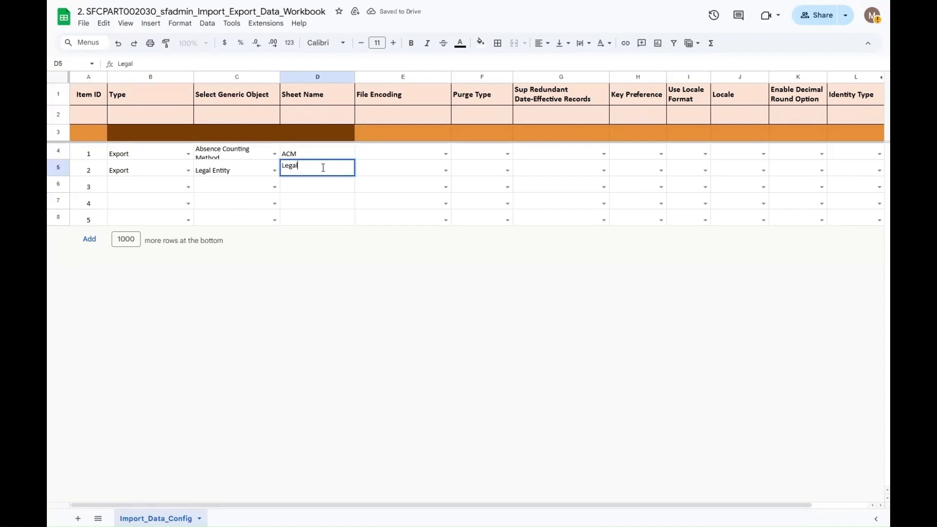
Set the Status of both export items to Pending
click(417, 156)
key(Right)
key(Right)
key(Right)
key(Right)
key(Right)
key(Right)
key(Right)
key(Right)
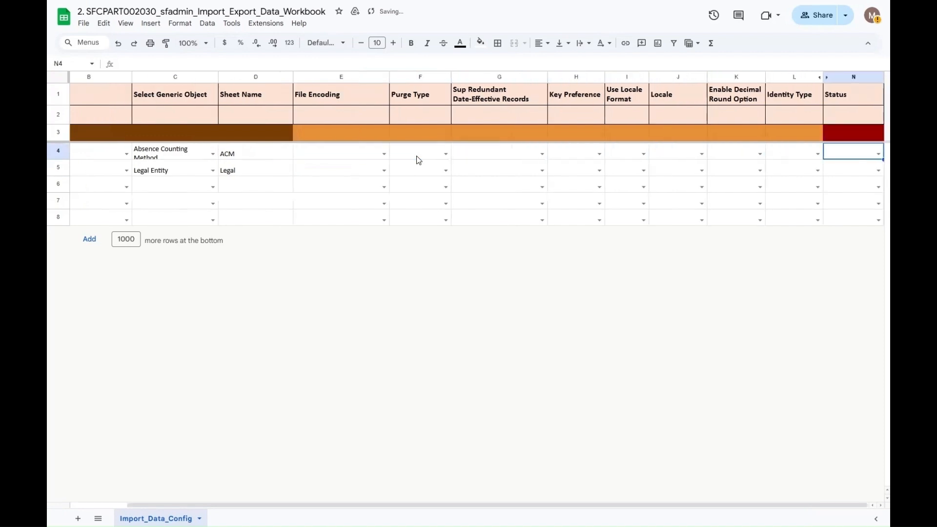
click(878, 155)
click(866, 167)
click(878, 171)
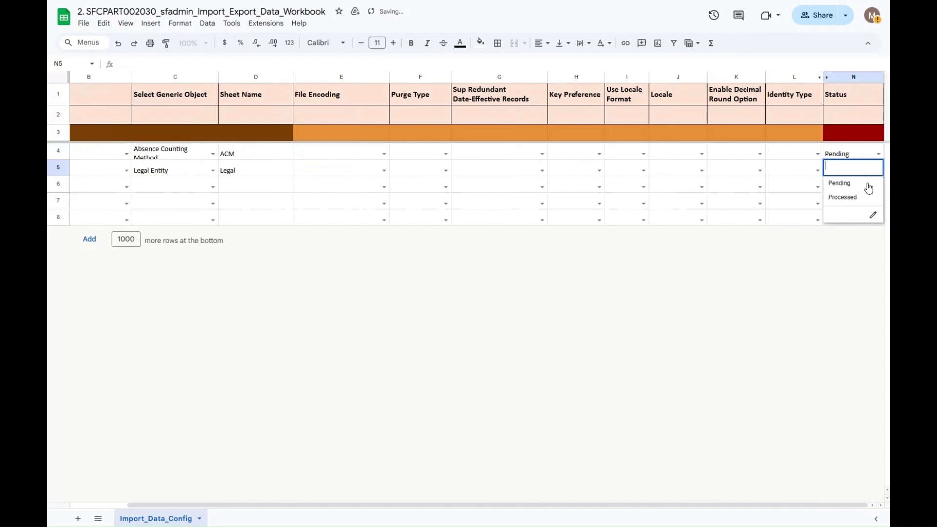
click(866, 186)
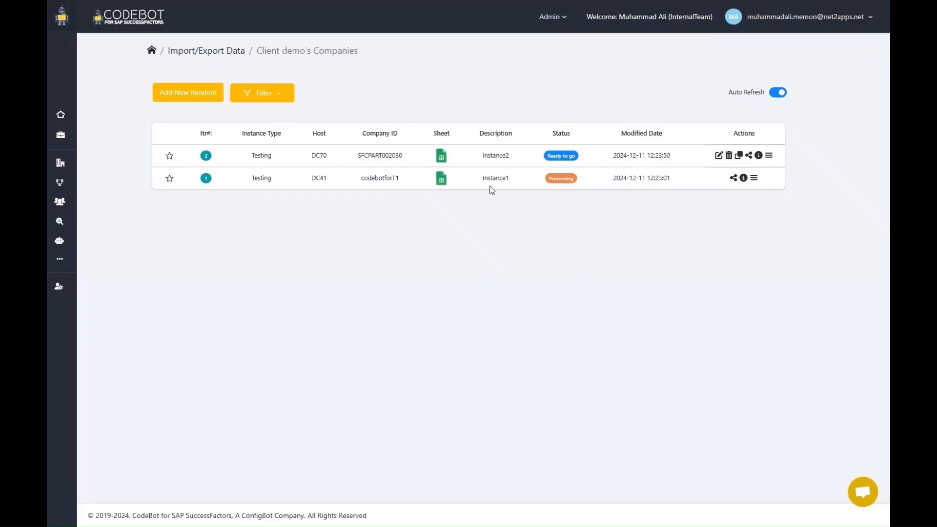
Back in CodeBot, start Process Workbook for iteration 2 with the SFSF password, execution notes "Process" and all advance options selected
click(770, 156)
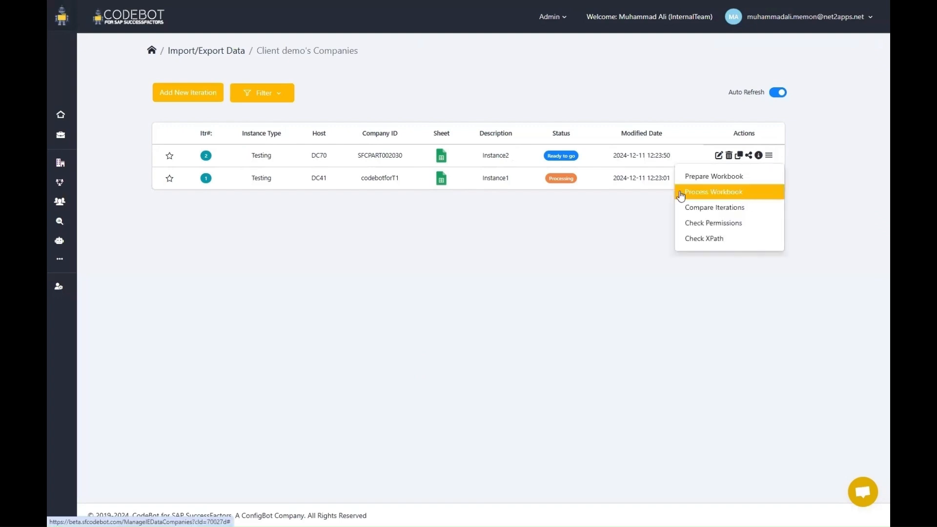
click(715, 195)
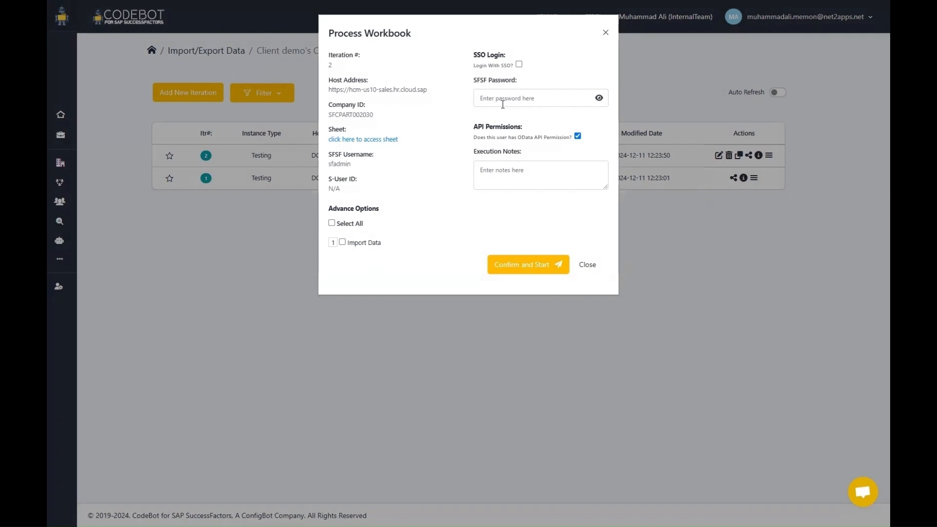
click(502, 104)
text(•••••••••)
click(515, 177)
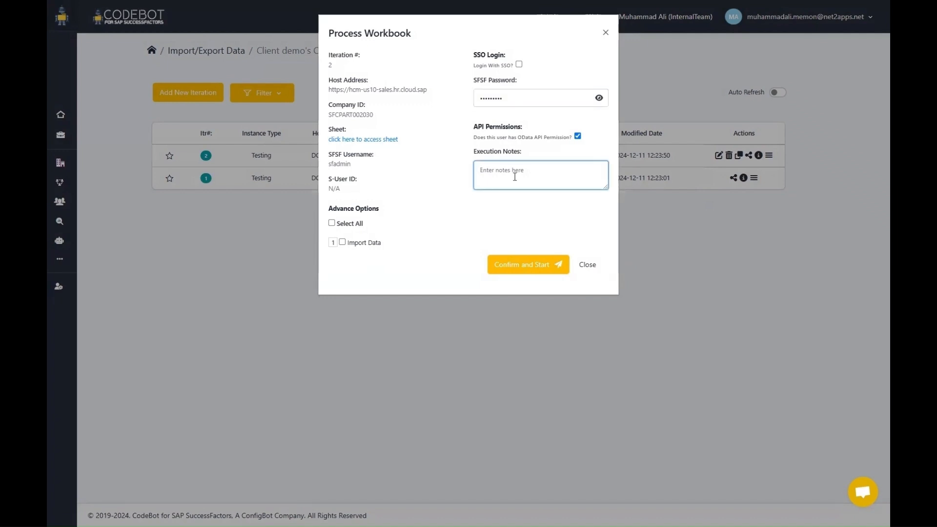
text(Process)
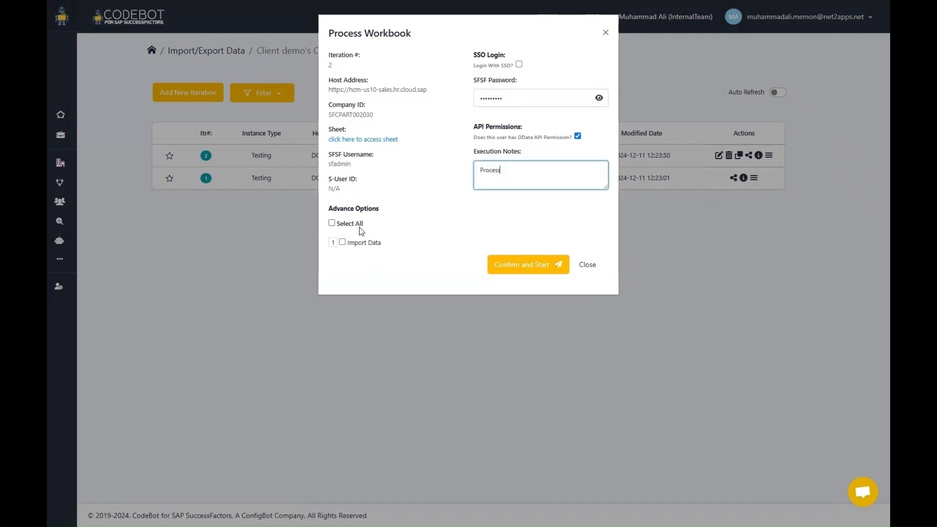
click(331, 223)
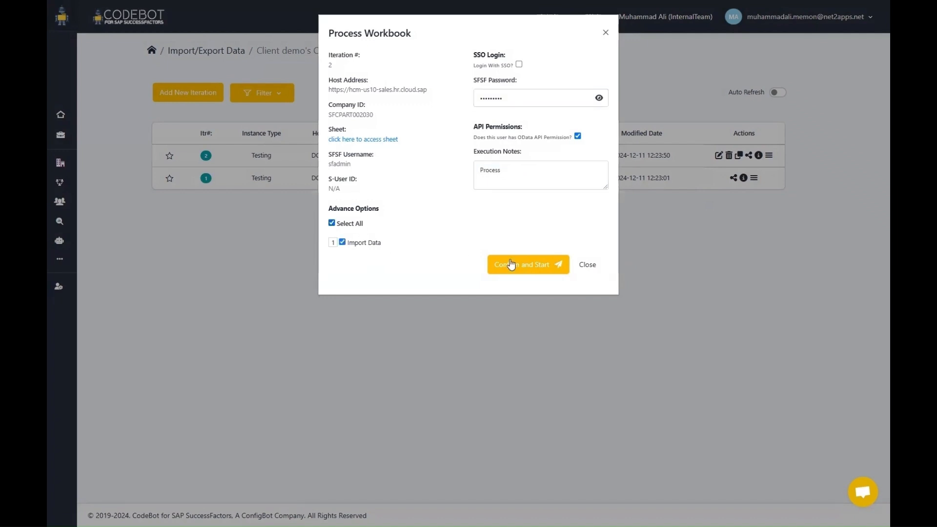
click(540, 266)
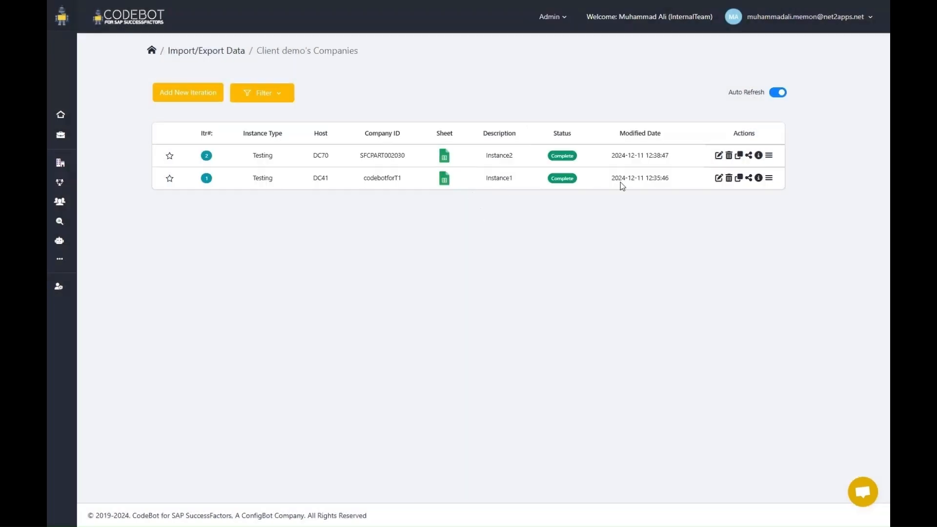
Open iteration 1's workbook and examine the exported data in its Legal and ACM sheets
click(446, 181)
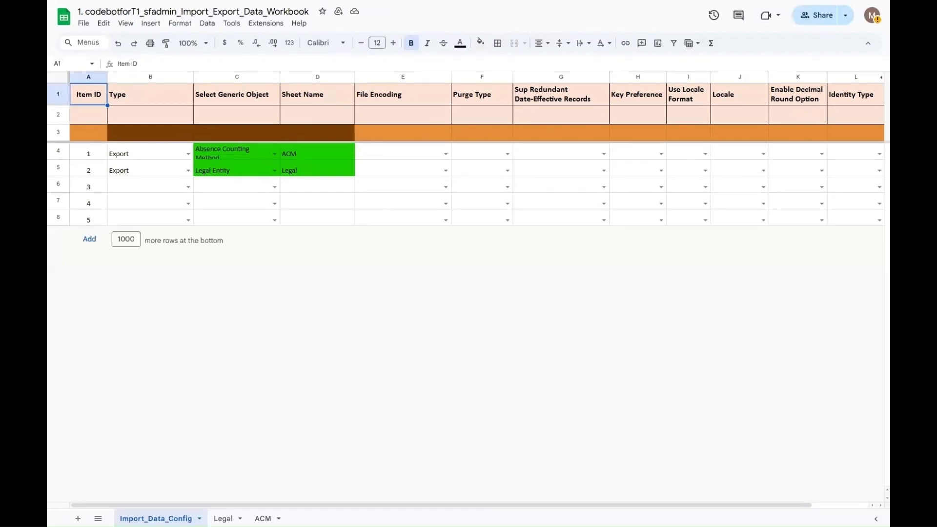
click(224, 518)
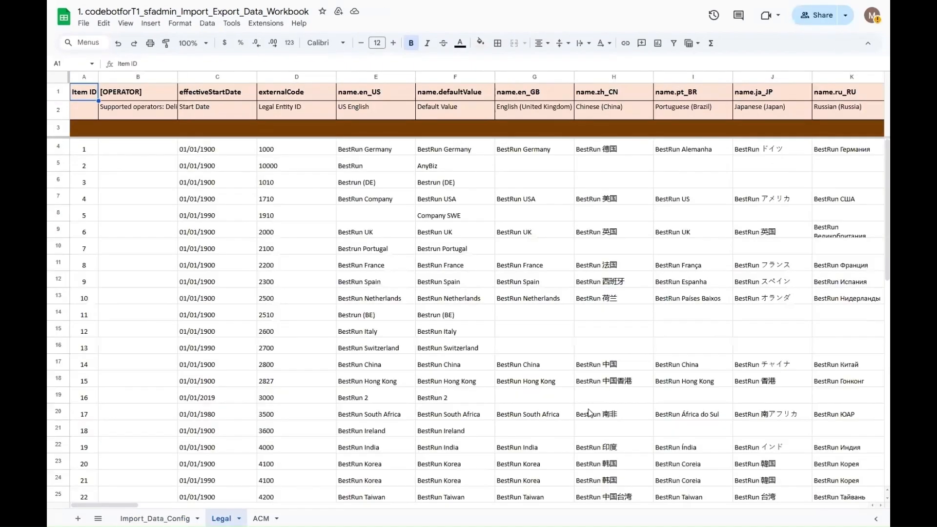
click(263, 519)
click(155, 518)
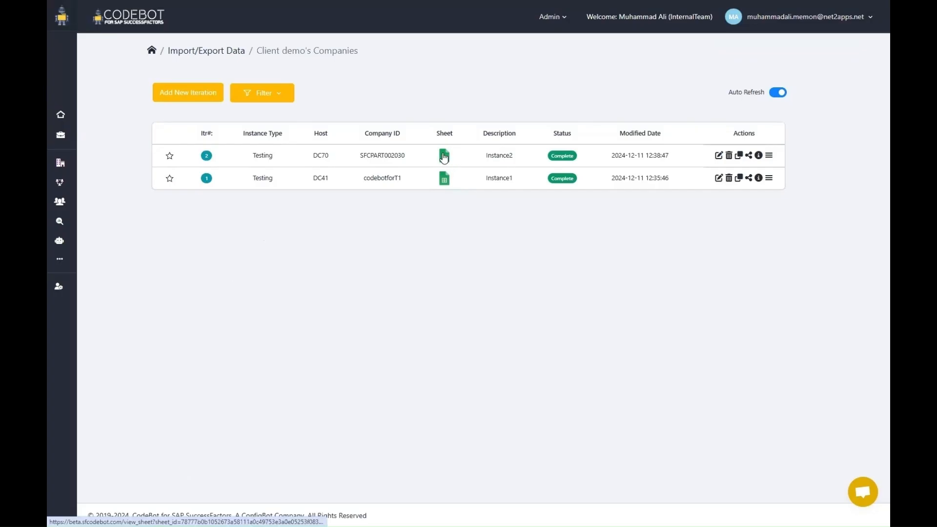
From CodeBot, open iteration 2's workbook and examine the exported data in its Legal and ACM sheets
click(444, 156)
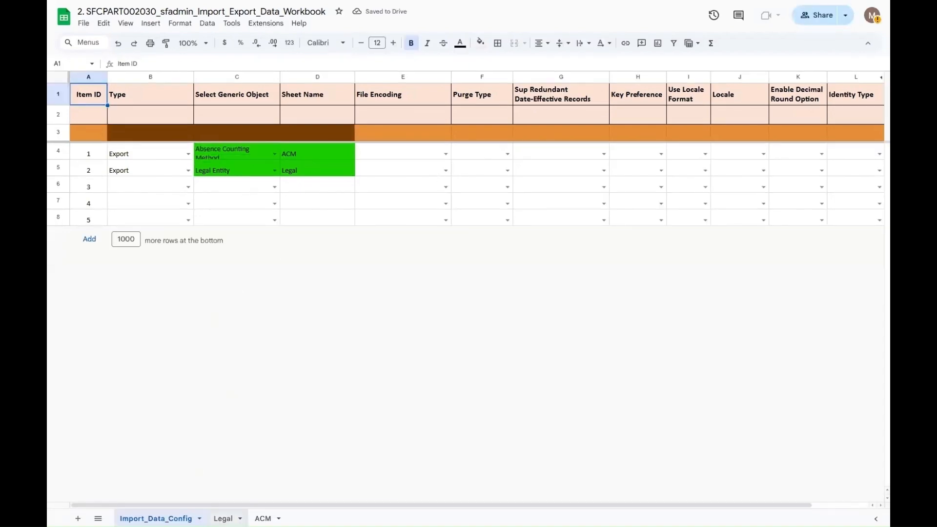
click(223, 519)
click(261, 518)
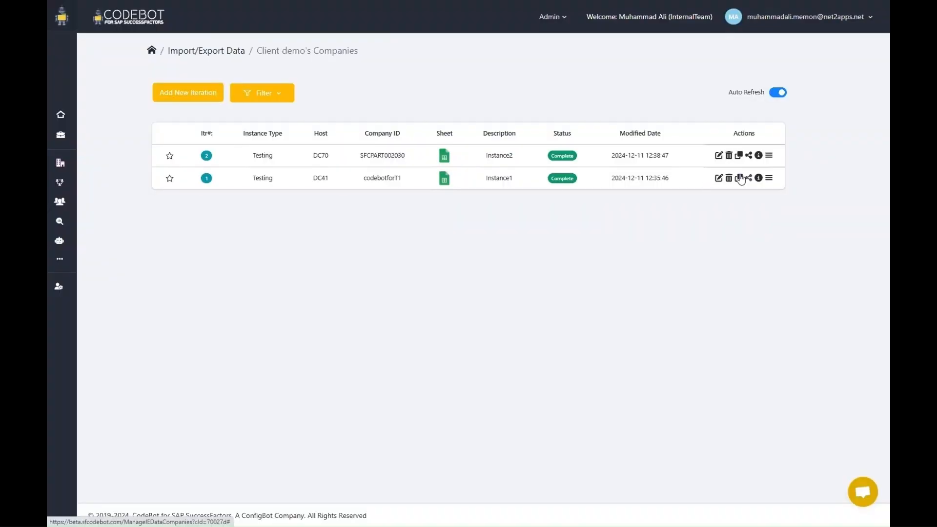
In CodeBot, clone iteration 1's configuration and workbook as iteration 3 with instance type Testing
click(740, 178)
click(433, 66)
text(3)
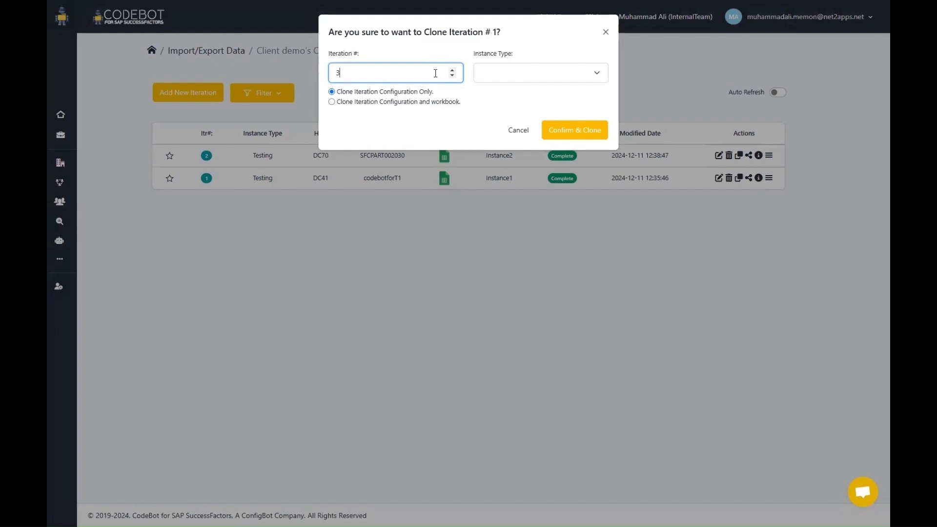
click(332, 102)
click(530, 79)
click(535, 107)
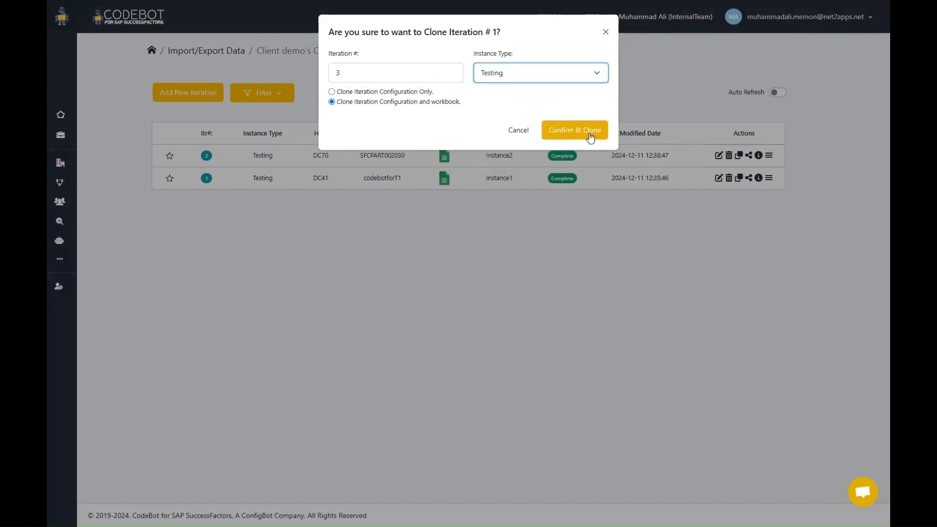
click(585, 138)
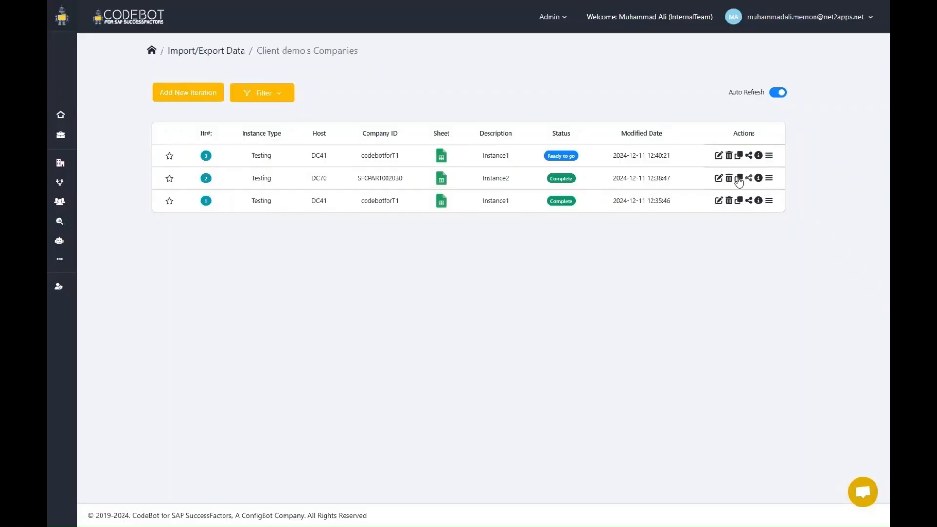
Clone iteration 2's configuration and workbook as iteration 4 with instance type Testing
click(739, 179)
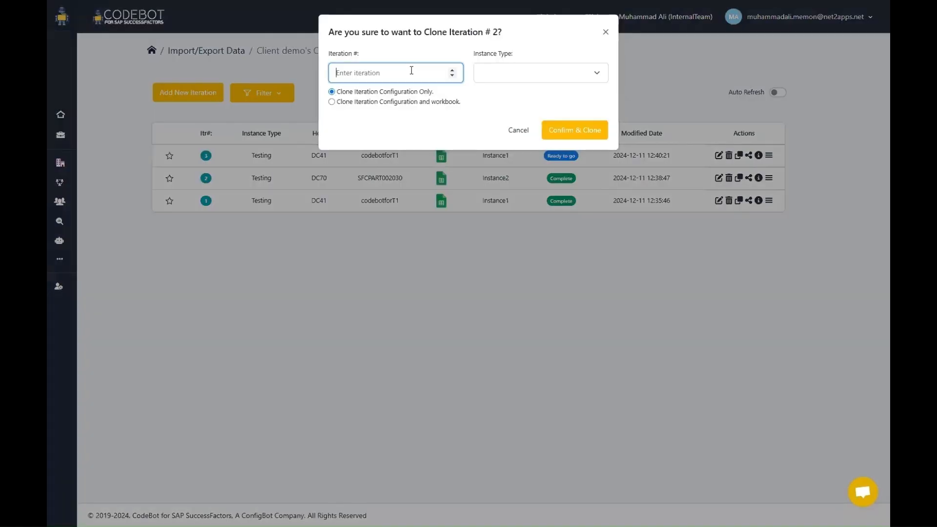
text(4)
click(444, 101)
click(515, 72)
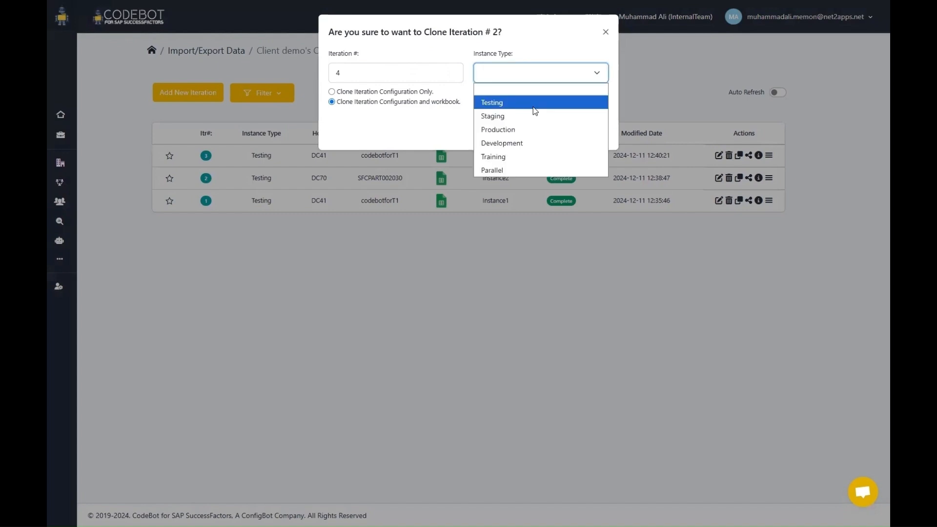
click(508, 99)
click(580, 140)
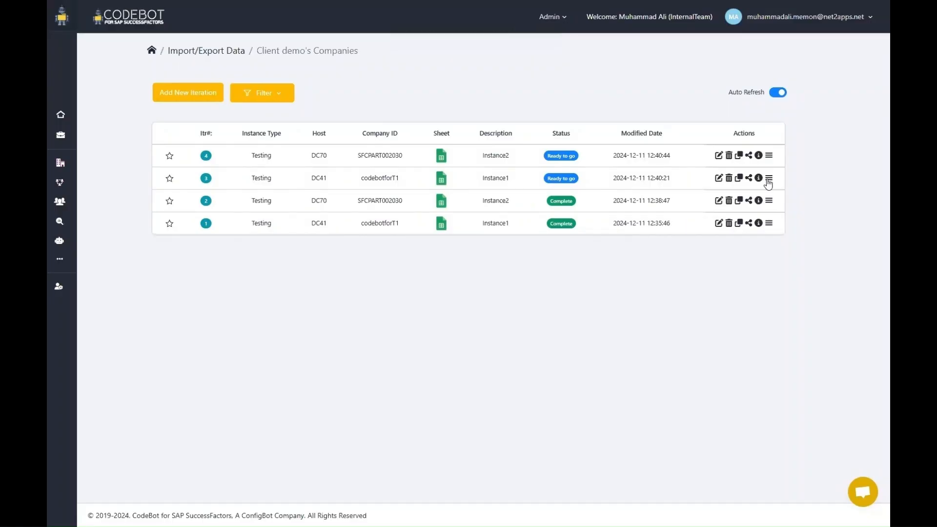
Start Compare Iterations for iteration 3 against iteration 4 (Instance2)
click(769, 178)
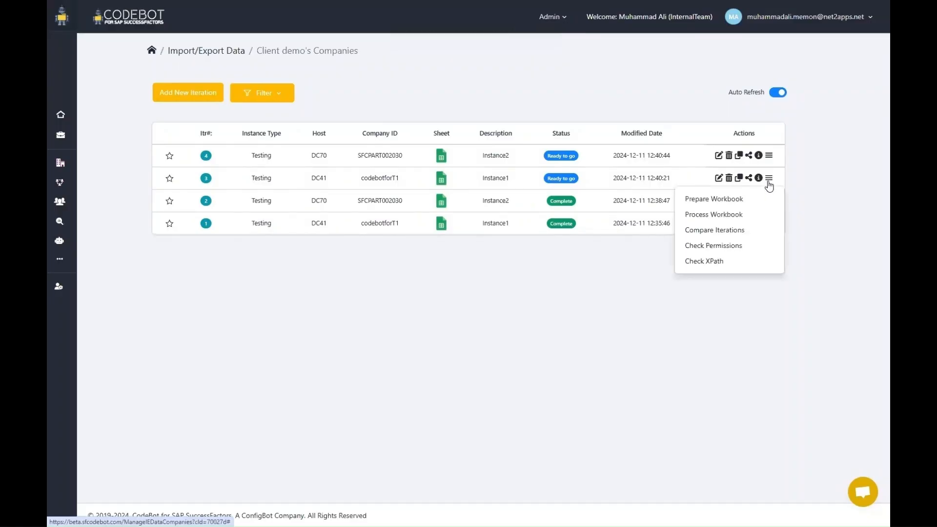
click(732, 234)
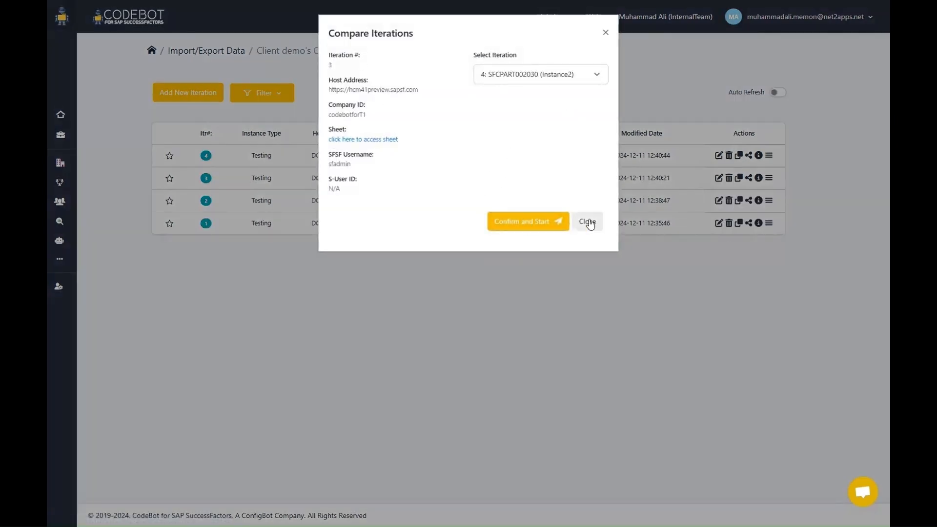
click(538, 229)
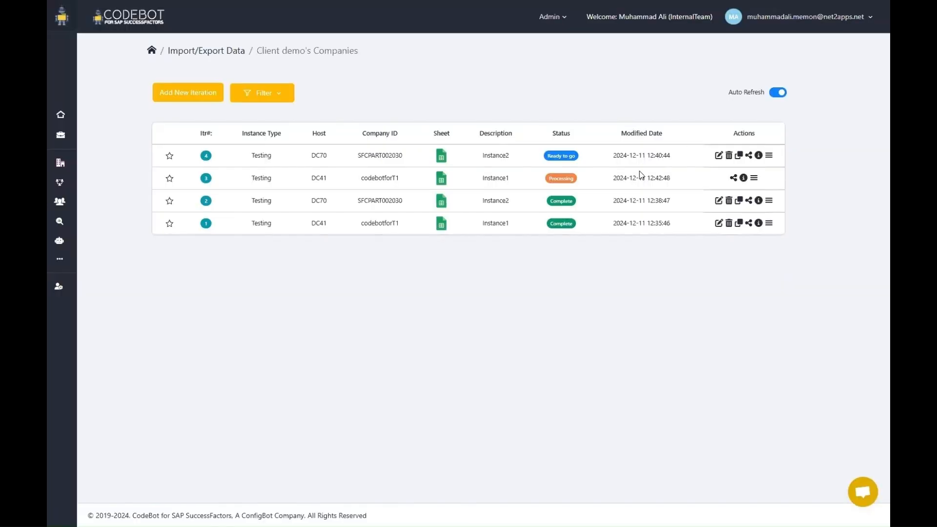
Open iteration 3's tracking details and its workbook, and examine the comparison highlighting in the Legal and ACM sheets
click(743, 177)
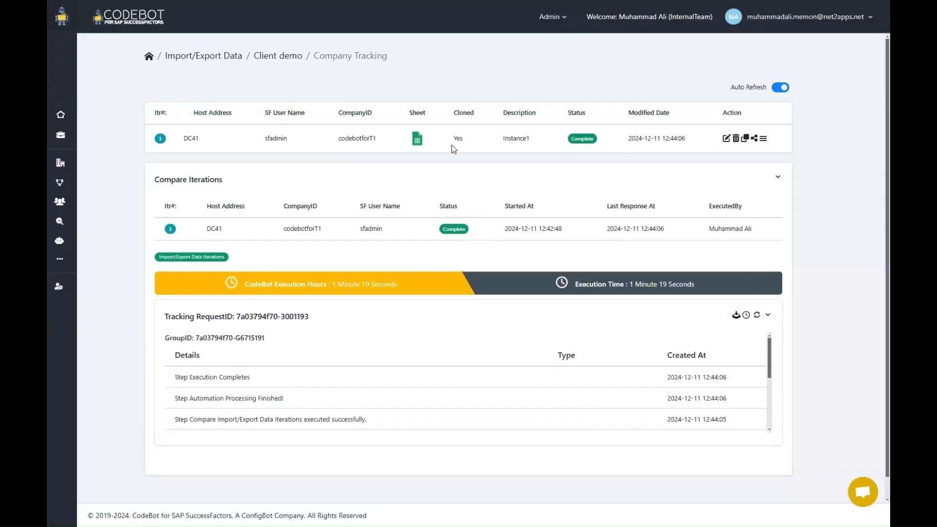
click(418, 141)
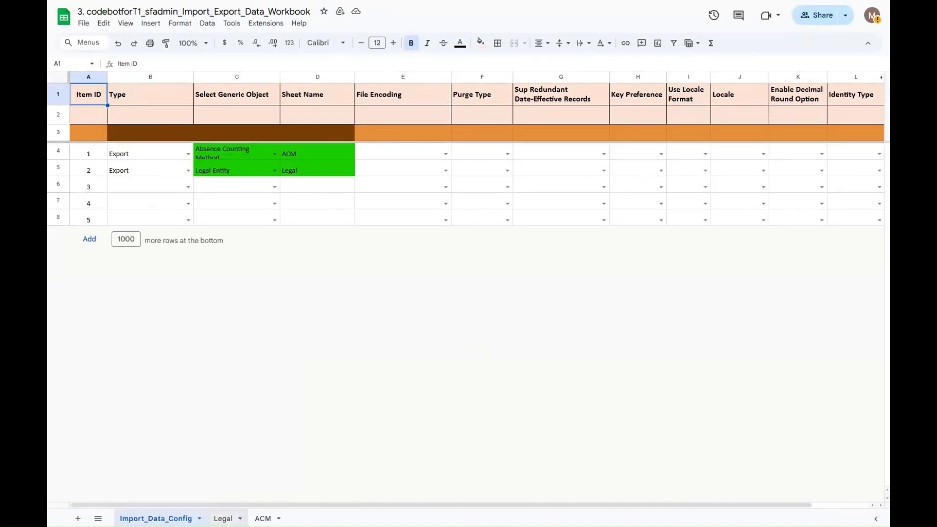
click(223, 519)
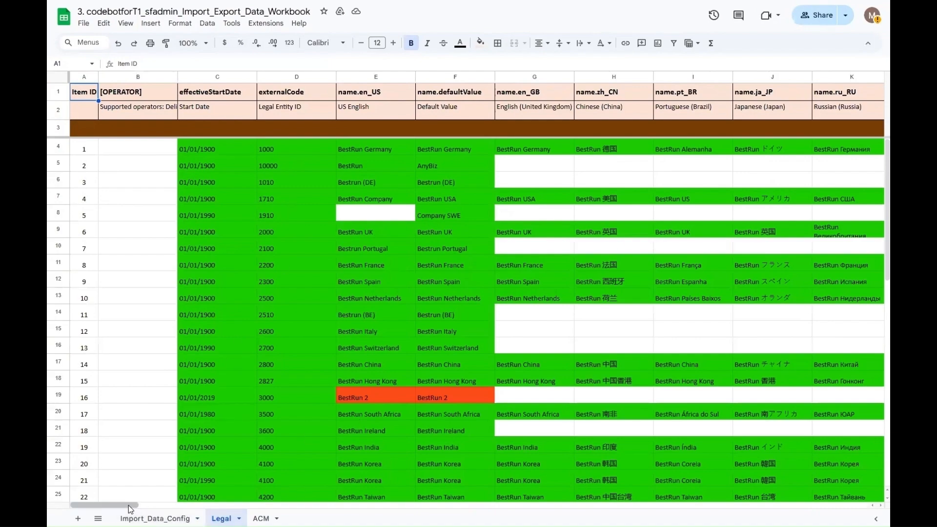
drag(129, 506, 553, 505)
click(261, 518)
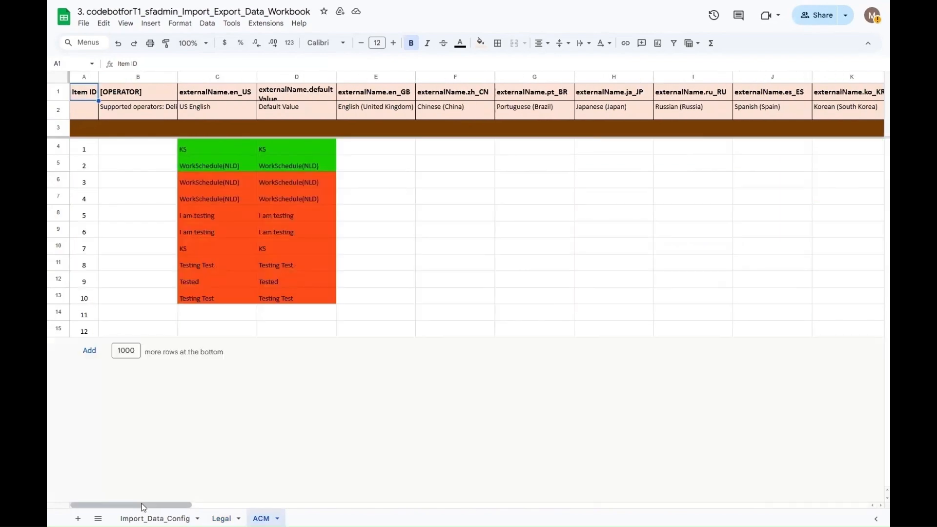
drag(142, 506, 49, 475)
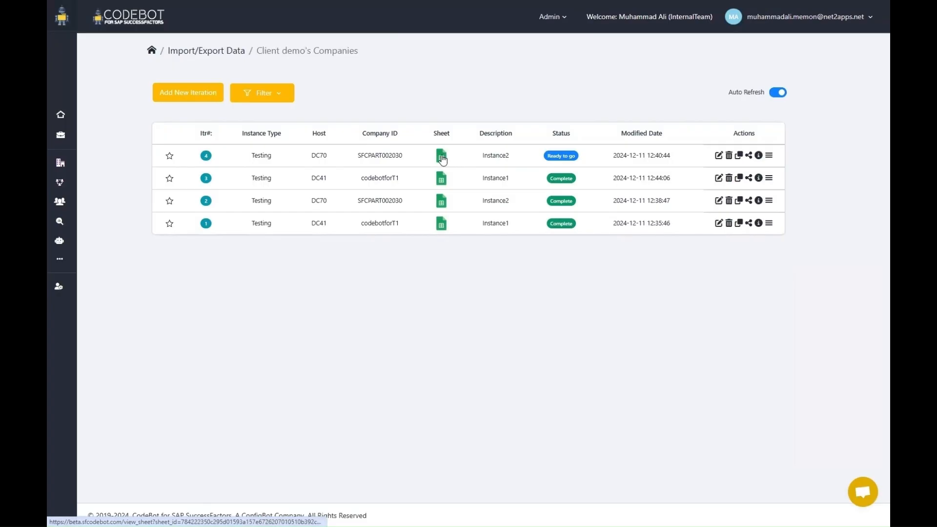
Open iteration 4's workbook from CodeBot and set the Type of items 3 and 4 to Import in Import_Data_Config
click(442, 157)
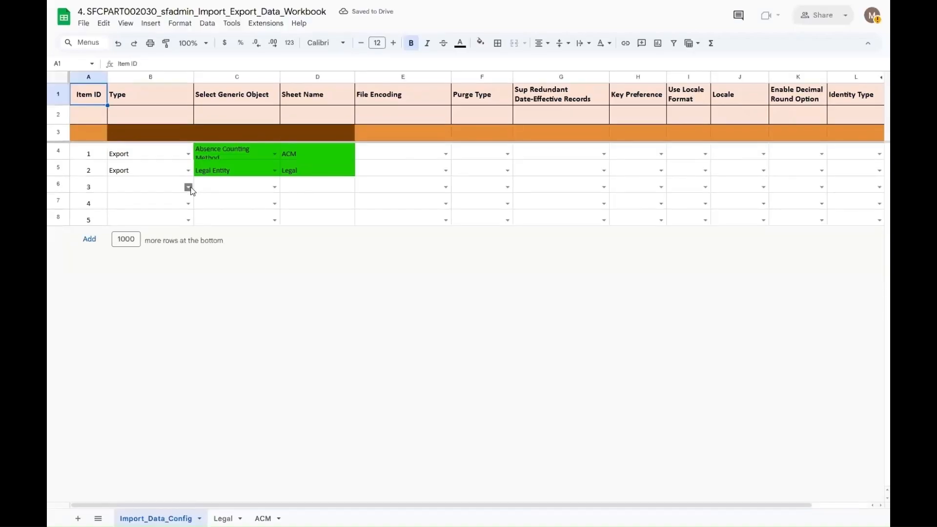
click(187, 187)
click(166, 201)
click(190, 204)
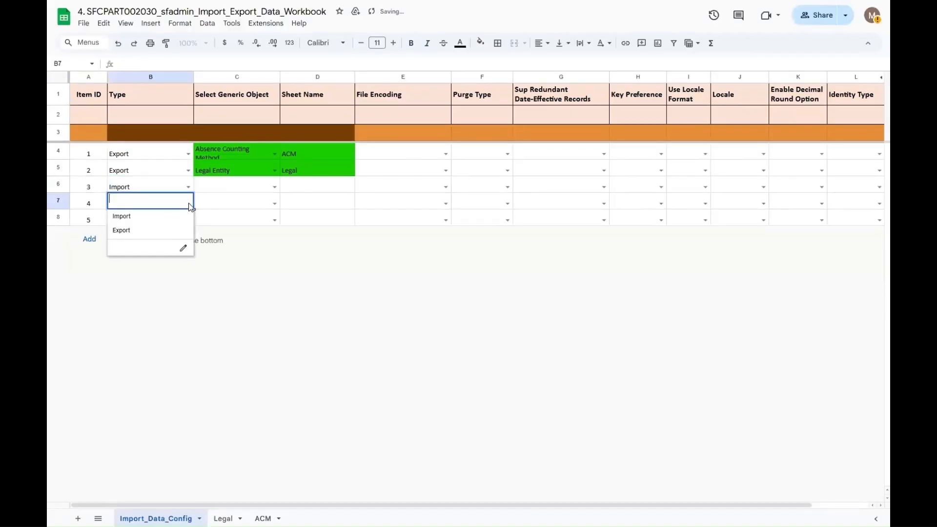
click(167, 215)
Set the generic object to Absence Counting Method for item 3 and Legal Entity for item 4
click(228, 193)
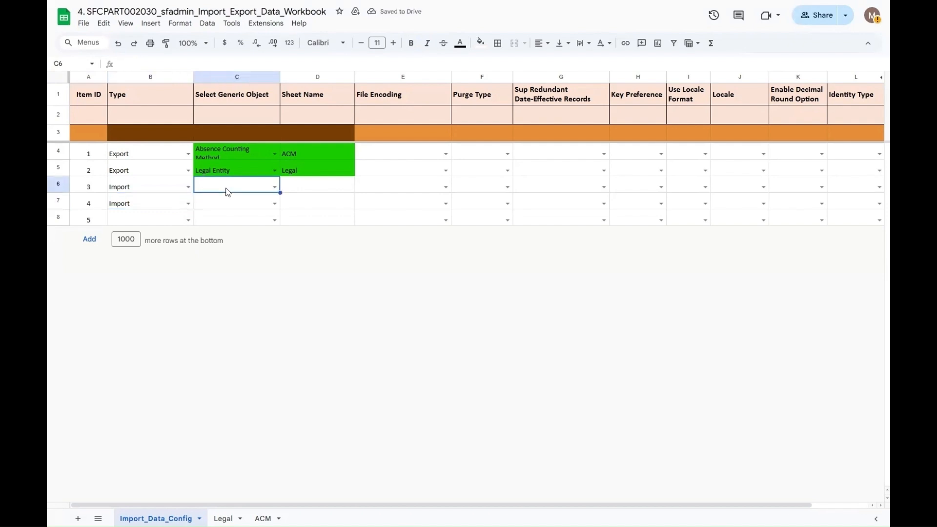
double_click(228, 192)
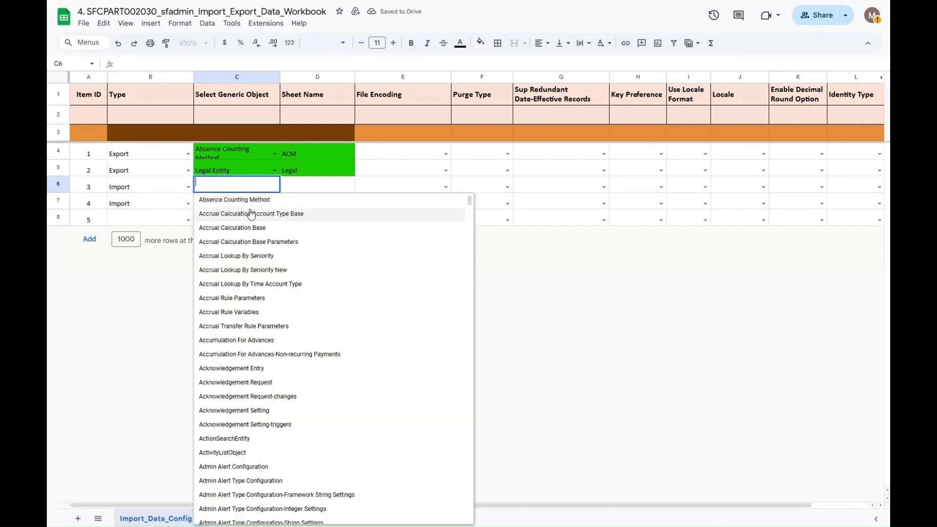
click(242, 200)
click(243, 202)
click(274, 203)
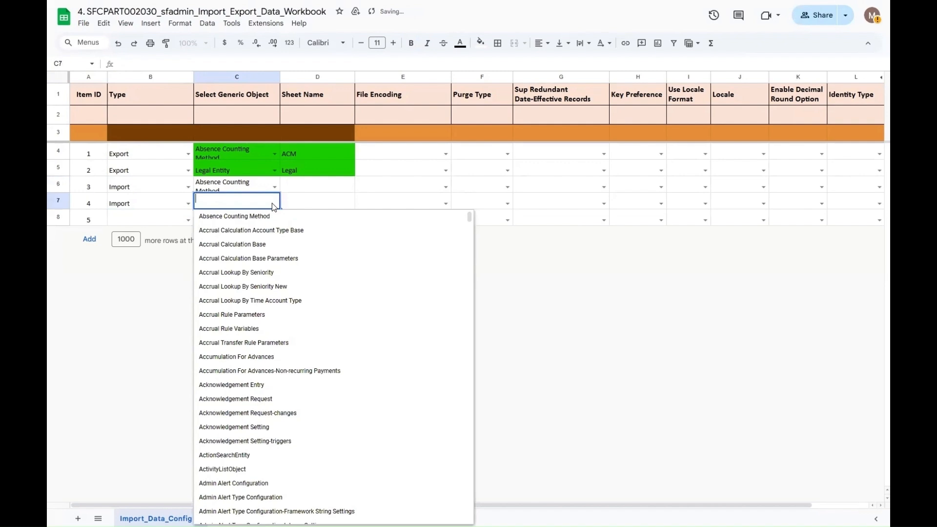
text(lega)
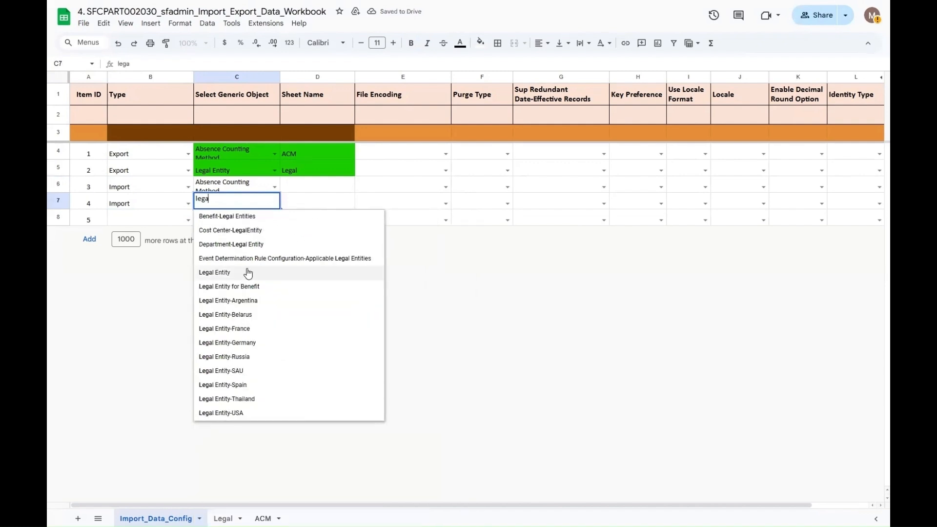
click(247, 272)
Enter the sheet name ACM1 for item 3 and Legal1 for item 4
click(332, 188)
text(AXCM)
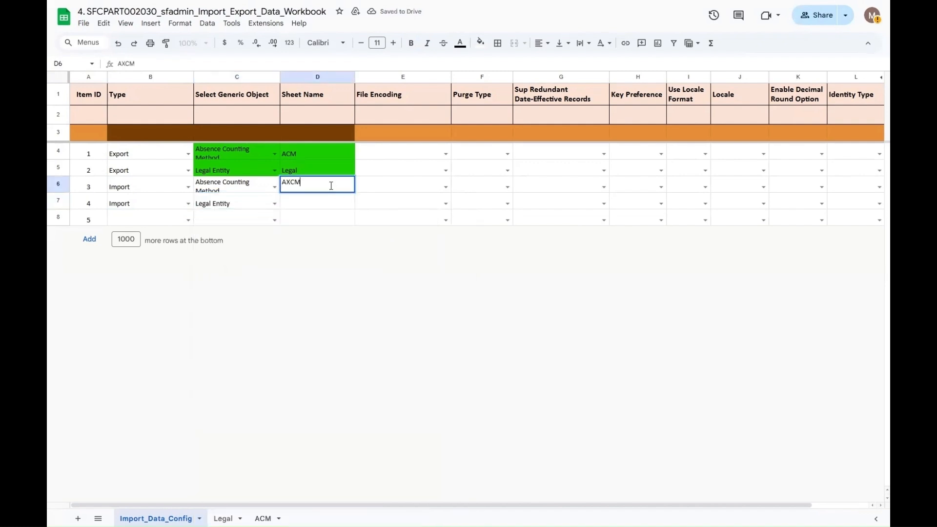
key(BackSpace)
key(BackSpace)
text(CM1)
double_click(307, 198)
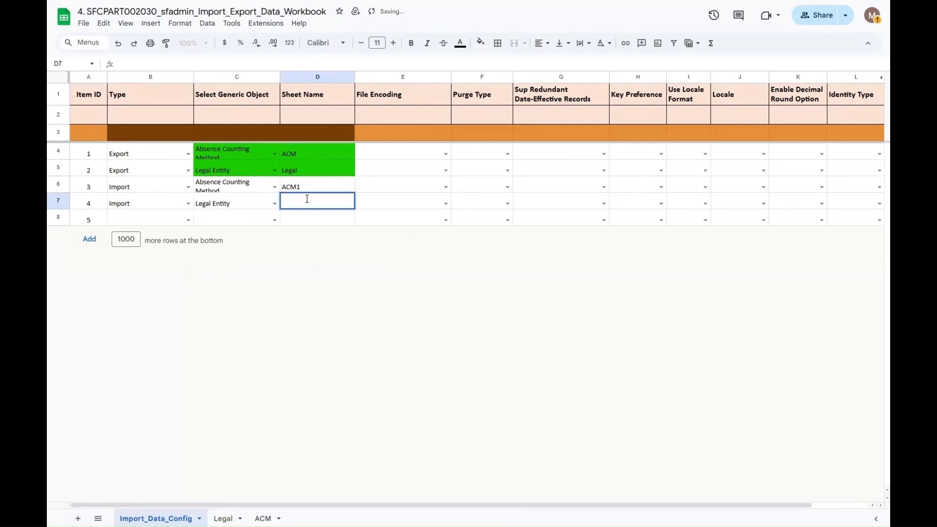
text(Legal1)
key(Tab)
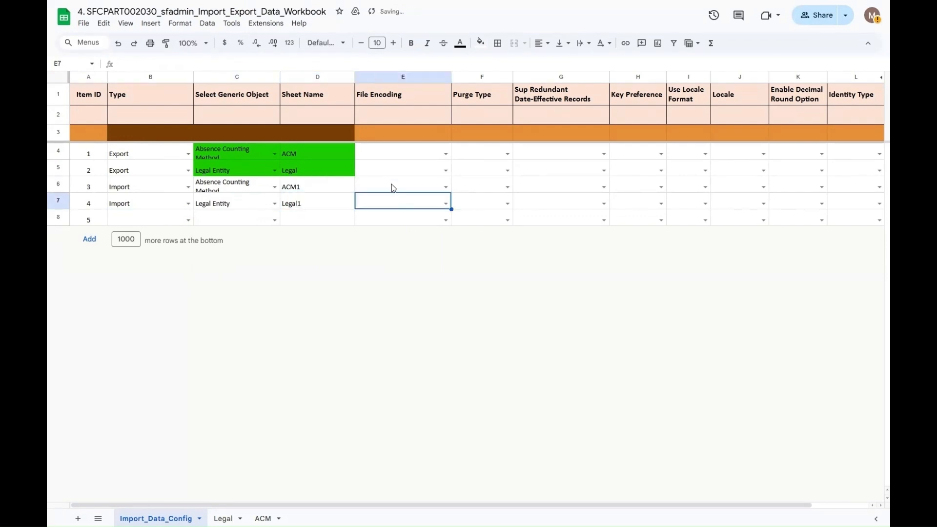
Set the Status of import items 3 and 4 to Pending
click(392, 184)
key(Right)
key(Right)
key(Right)
key(Right)
key(Right)
key(Right)
key(Right)
key(Right)
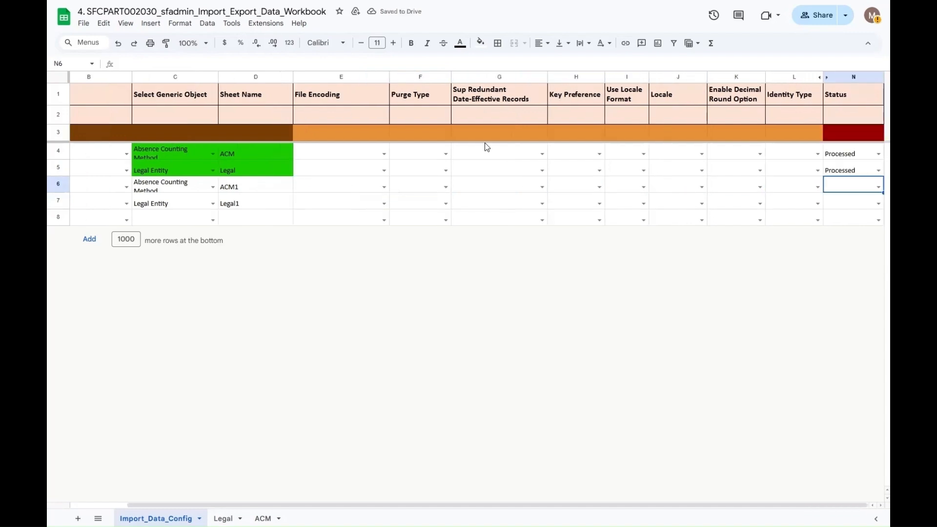
click(870, 186)
click(840, 198)
click(874, 203)
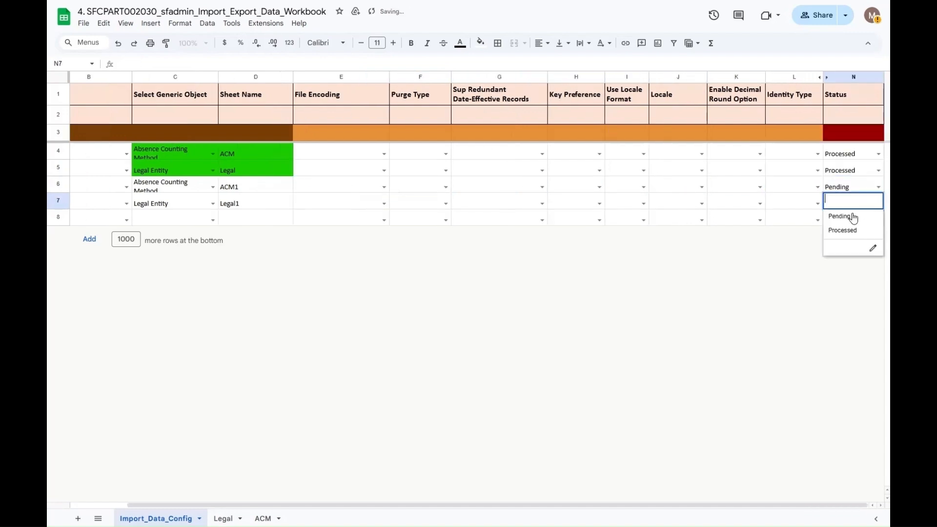
click(848, 216)
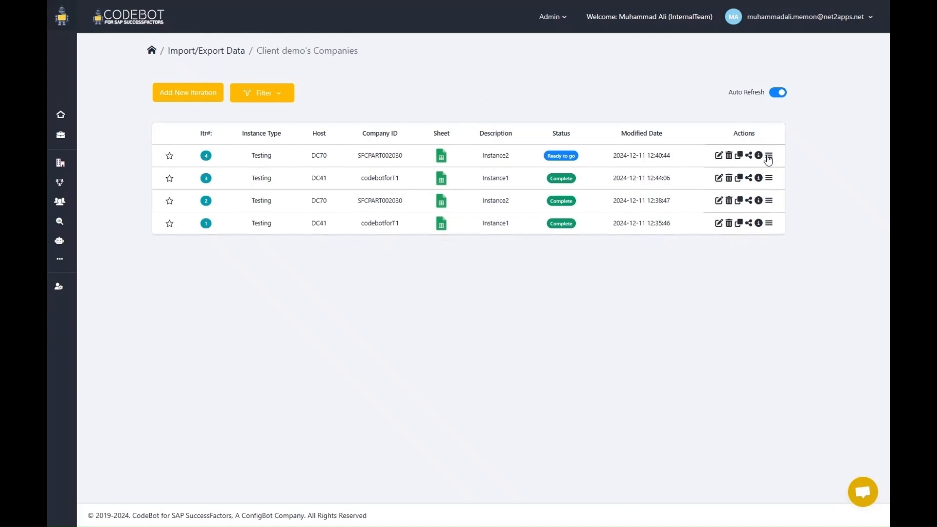
In CodeBot, start Prepare Workbook for iteration 4 with the SFSF password, execution notes "prepare sheets" and the Import/Export Data option
click(768, 156)
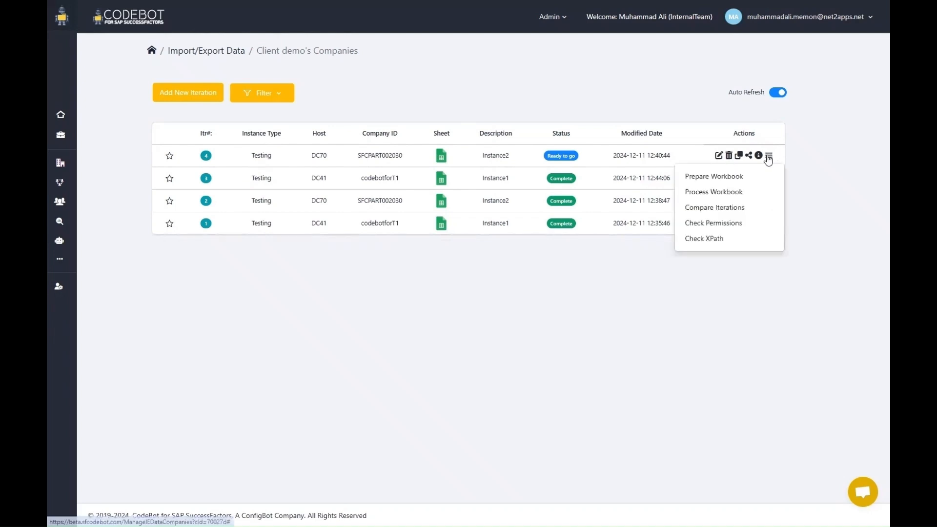
click(762, 179)
click(526, 96)
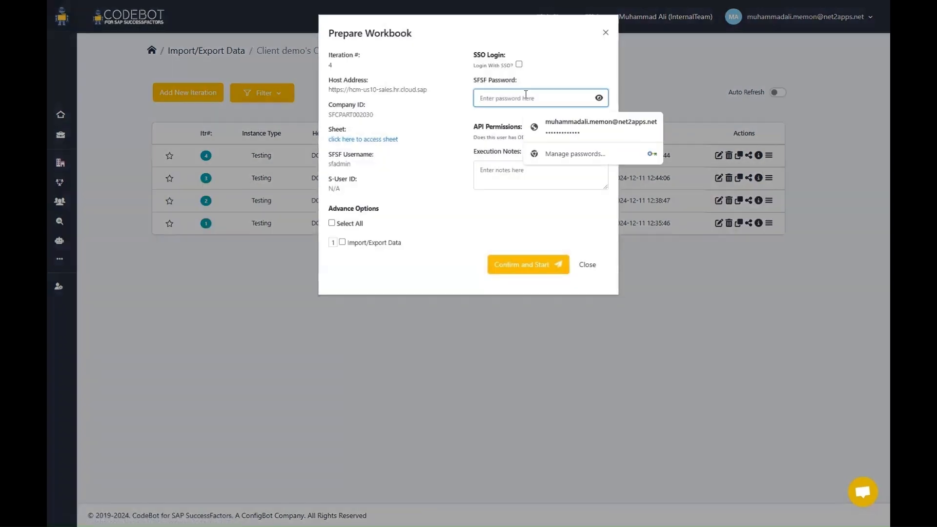
click(542, 174)
text(prepare sheets)
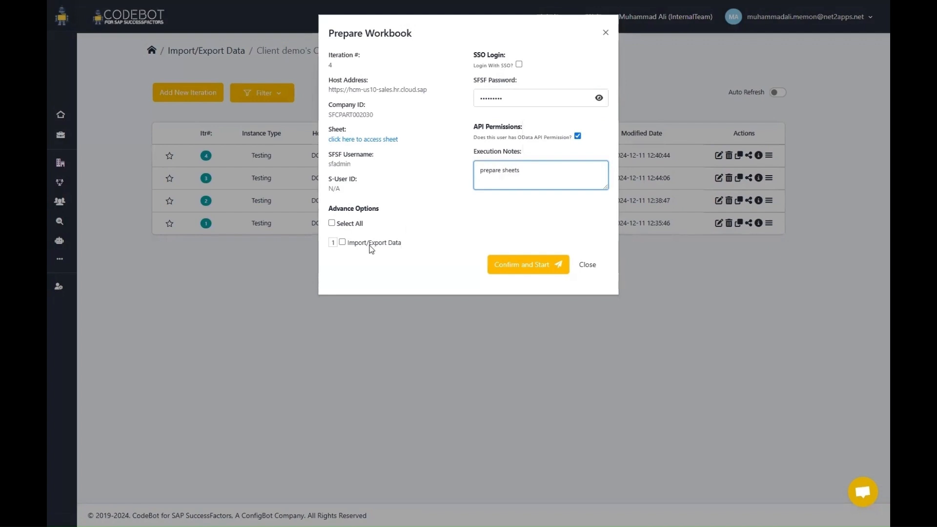
click(371, 250)
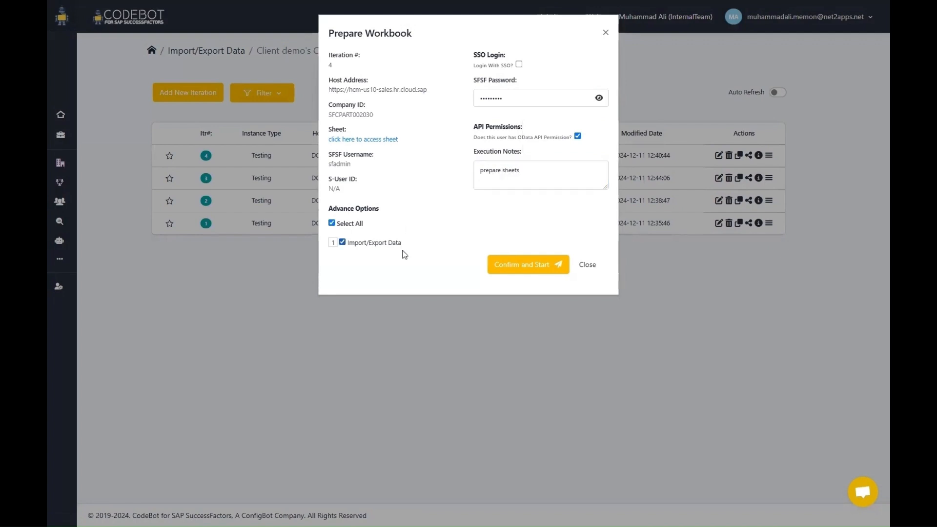
click(534, 269)
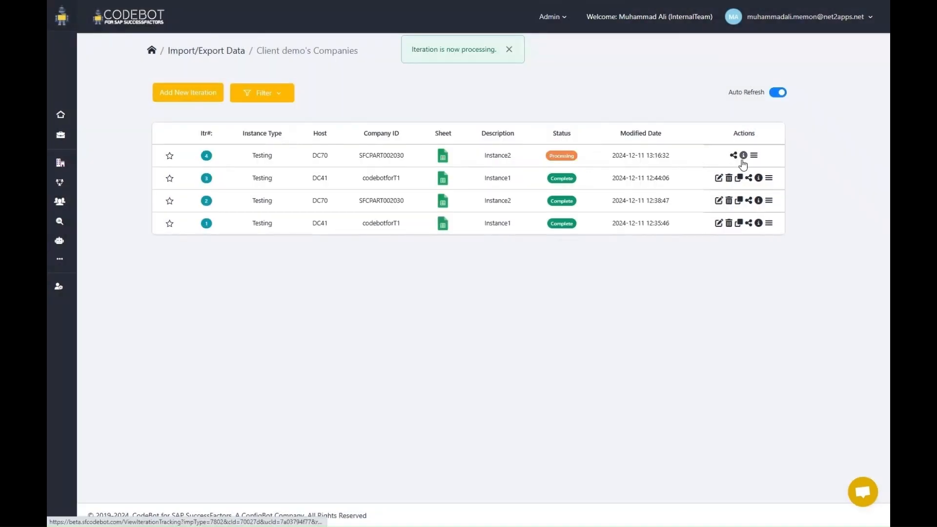
Track iteration 4's workbook preparation, and open its workbook to examine the Legal1 and ACM1 sheets
click(743, 155)
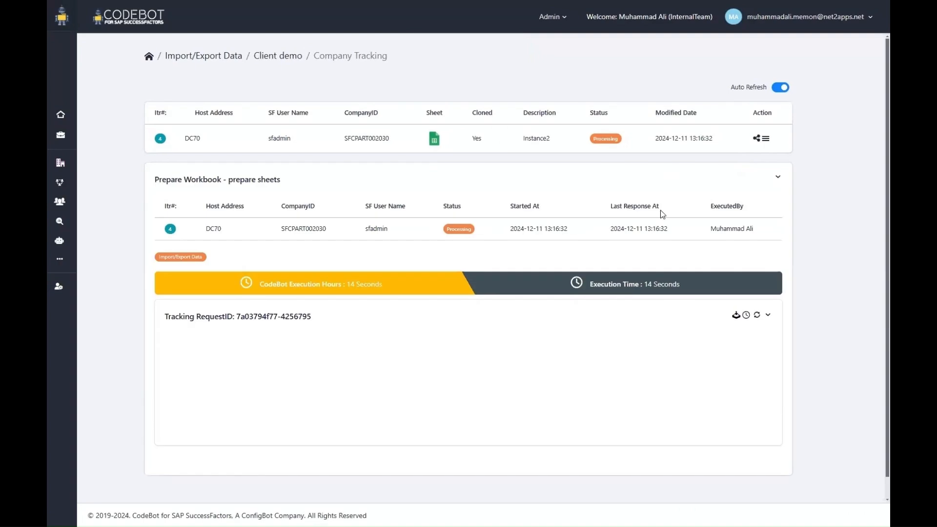
click(758, 316)
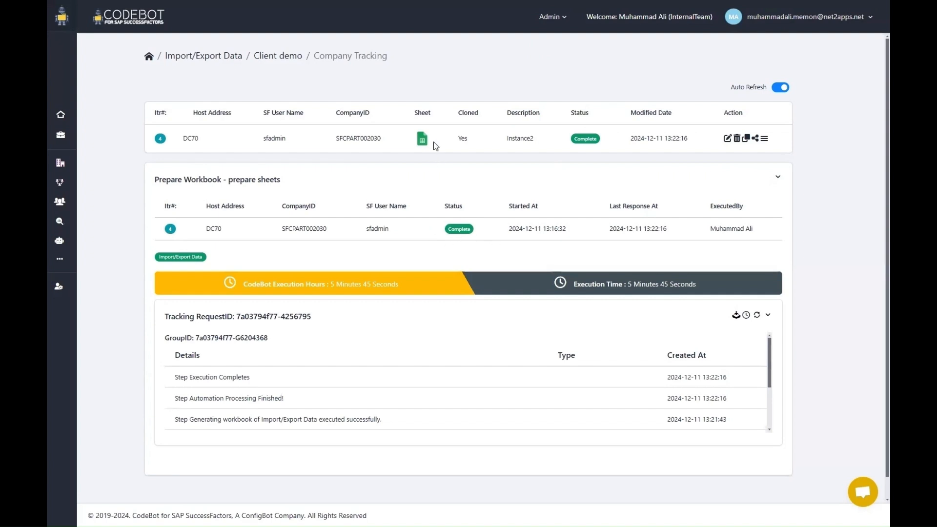
click(423, 141)
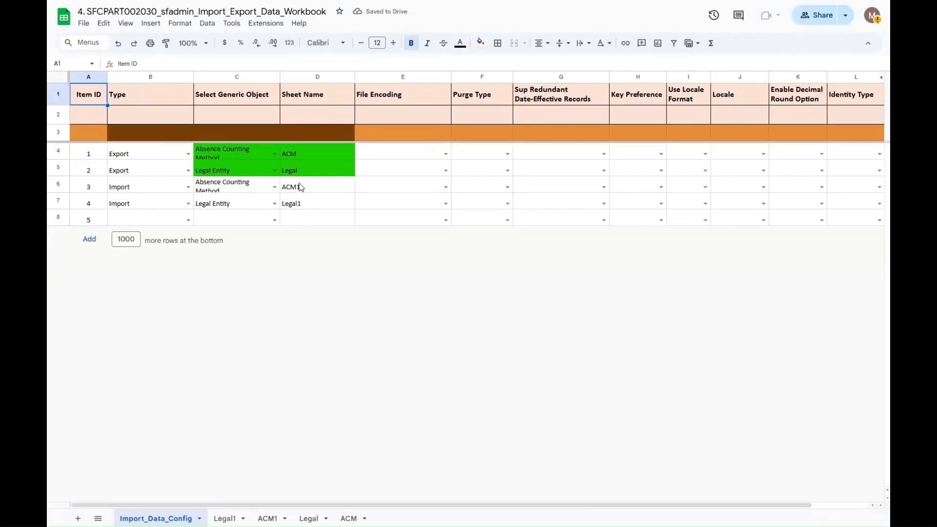
click(225, 518)
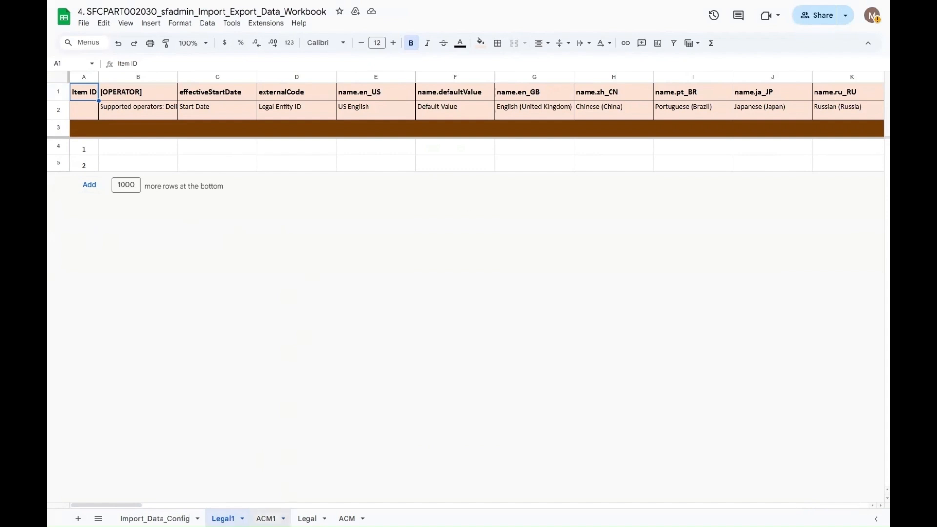
click(266, 519)
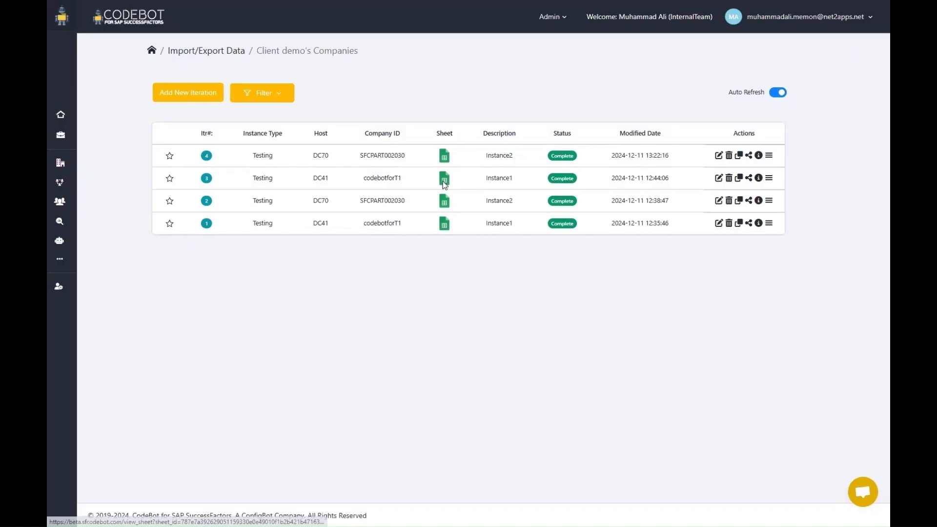
Open iteration 3's workbook from CodeBot and select item 16's record in the Legal sheet, from effectiveStartDate across the data columns
click(443, 181)
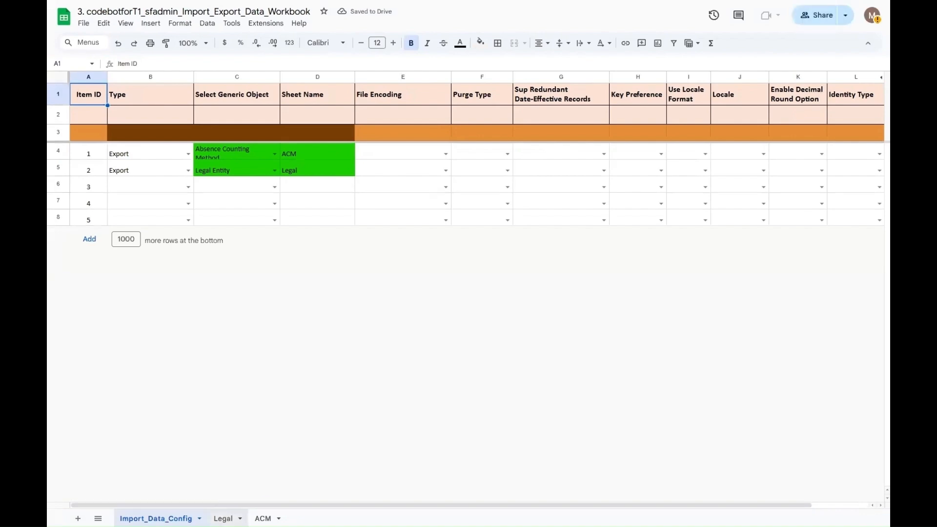
click(223, 519)
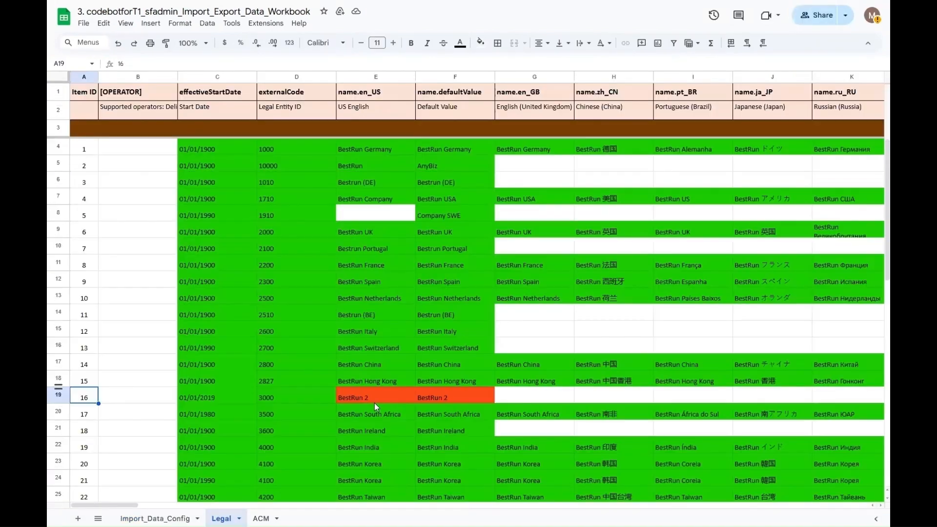
scroll(420, 404, down, 9)
scroll(419, 403, up, 9)
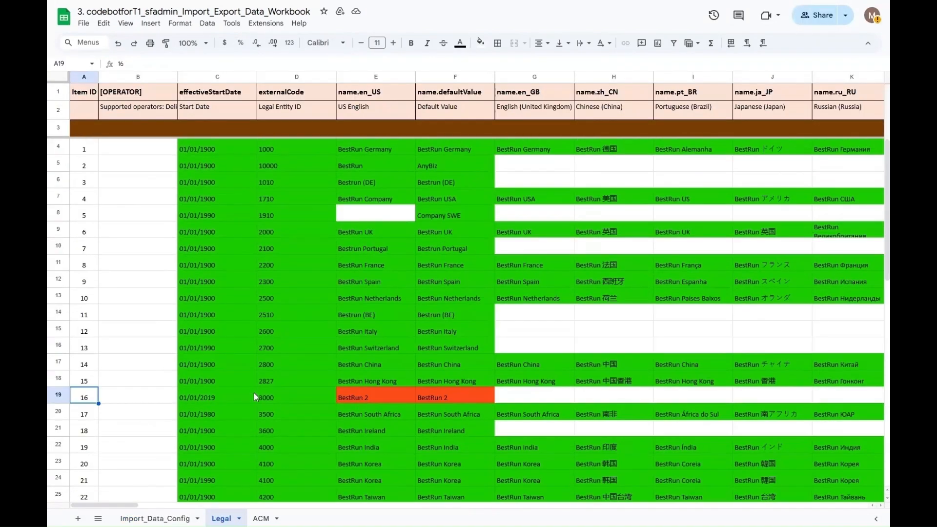
click(217, 398)
key(shift+Right)
key(shift+Right)
key(shift+Right)
key(shift+Right)
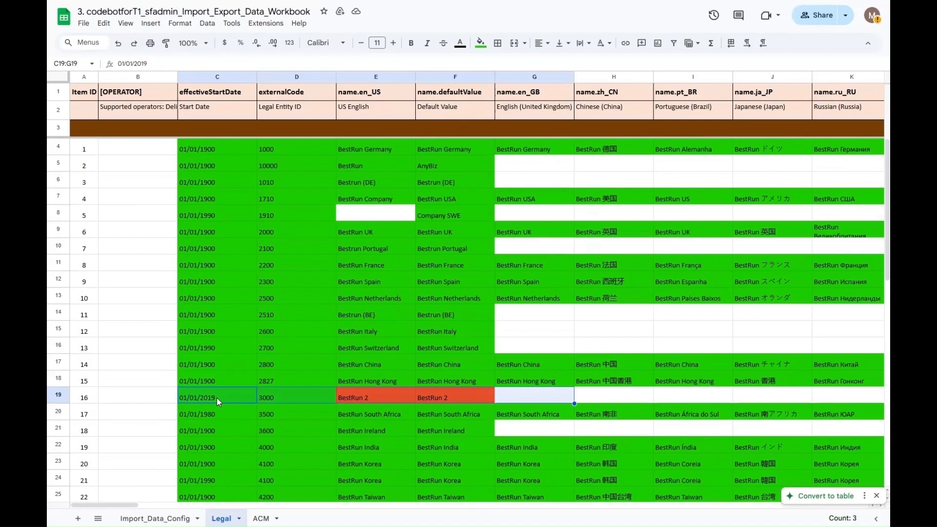
key(shift+Right)
key(shift+Right)
key(shift+Right)
key(shift+Right)
key(shift+Right)
key(shift+Right)
key(shift+Right)
key(shift+Right)
key(shift+Right)
key(shift+Right)
key(shift+Right)
key(shift+Right)
key(shift+Right)
key(shift+Right)
key(shift+Right)
key(shift+Right)
key(shift+Right)
key(shift+Right)
key(shift+Right)
key(shift+Right)
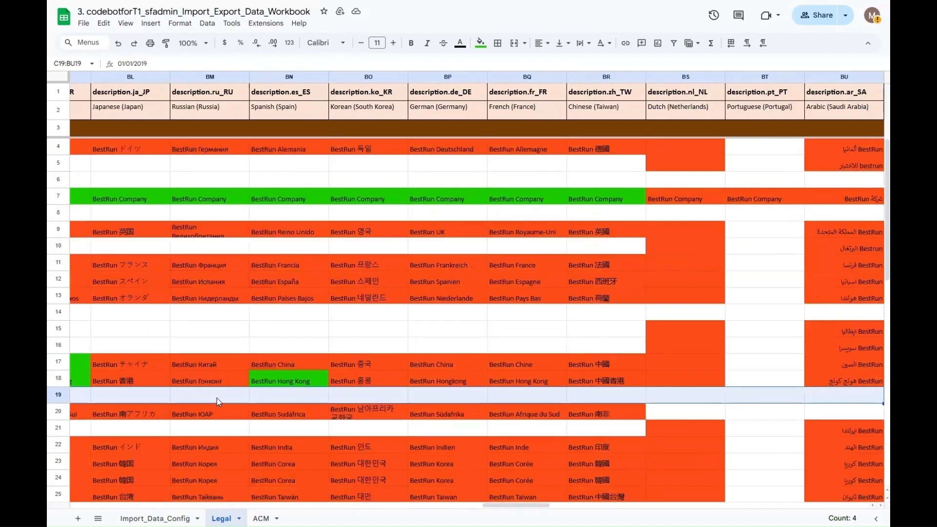
key(shift+Right)
key(shift+Right)
key(shift+Right)
key(shift+Right)
key(shift+Right)
key(shift+Right)
key(shift+Right)
key(shift+Right)
key(shift+Right)
key(shift+Right)
key(shift+Right)
key(shift+Right)
key(shift+Right)
key(shift+Right)
key(shift+Right)
key(shift+Right)
key(shift+Right)
key(shift+Right)
key(shift+Right)
key(shift+Right)
key(shift+Left)
key(shift+Left)
key(shift+Left)
key(shift+Left)
key(shift+Right)
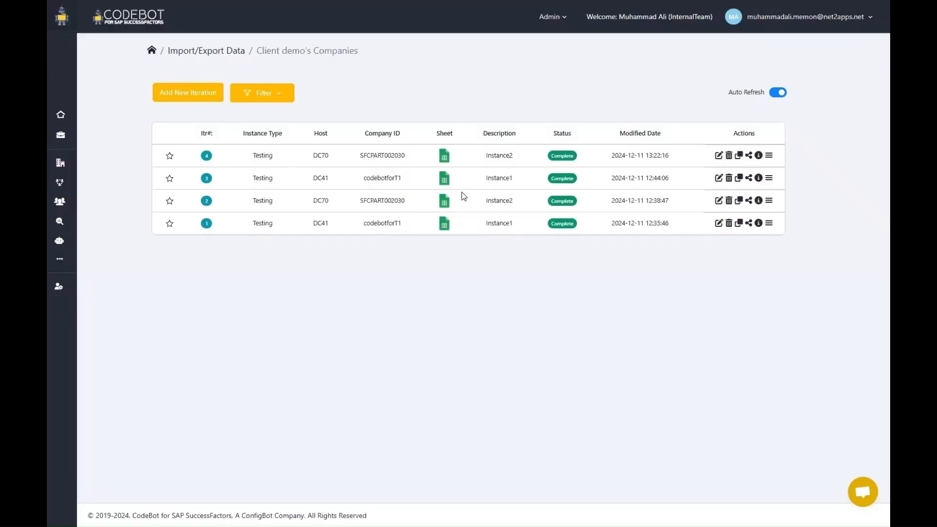
Open iteration 4's workbook from CodeBot and paste the copied Legal record into the Legal1 sheet, starting at C4
click(445, 156)
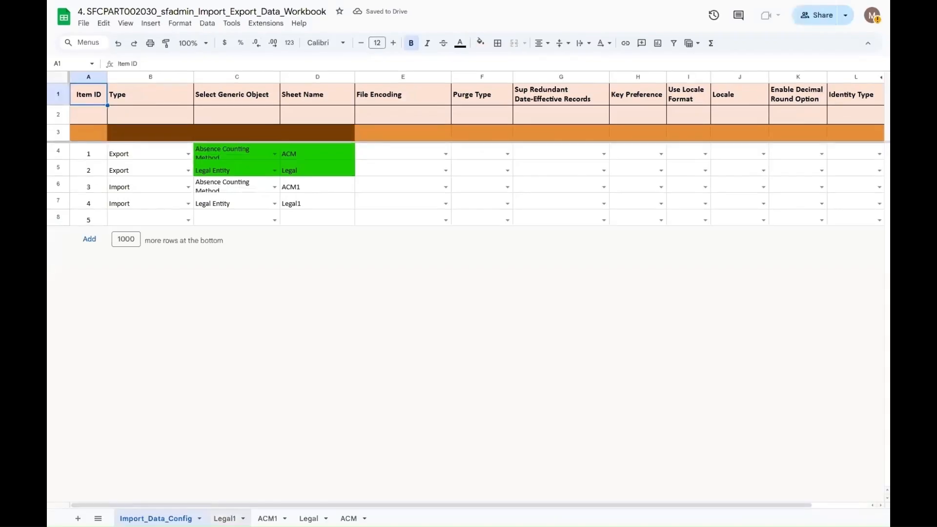
click(209, 151)
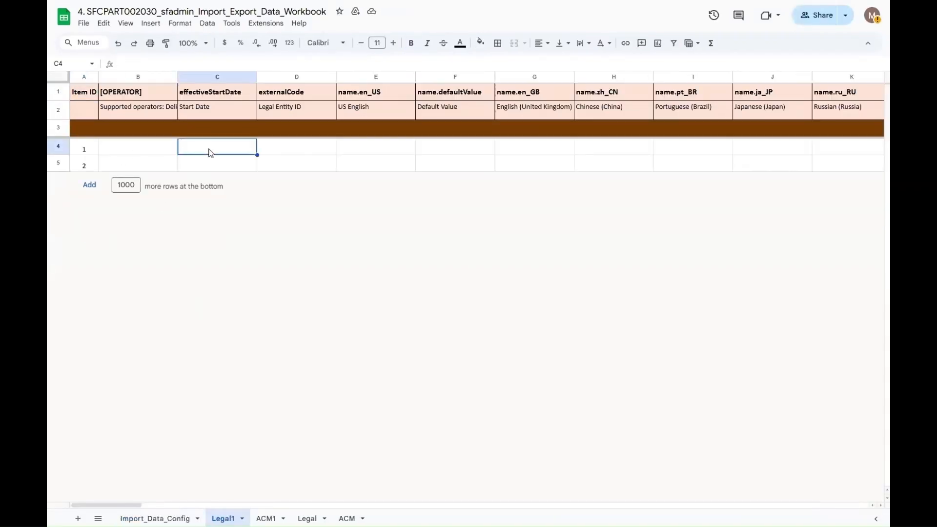
key(ctrl+v)
Examine the pasted record along row 4 of Legal1, checking the name, description and last data columns against their headers
click(277, 145)
key(Right)
key(Right)
key(Right)
key(Right)
key(Right)
key(Right)
key(Right)
key(Right)
key(Right)
key(Right)
key(Right)
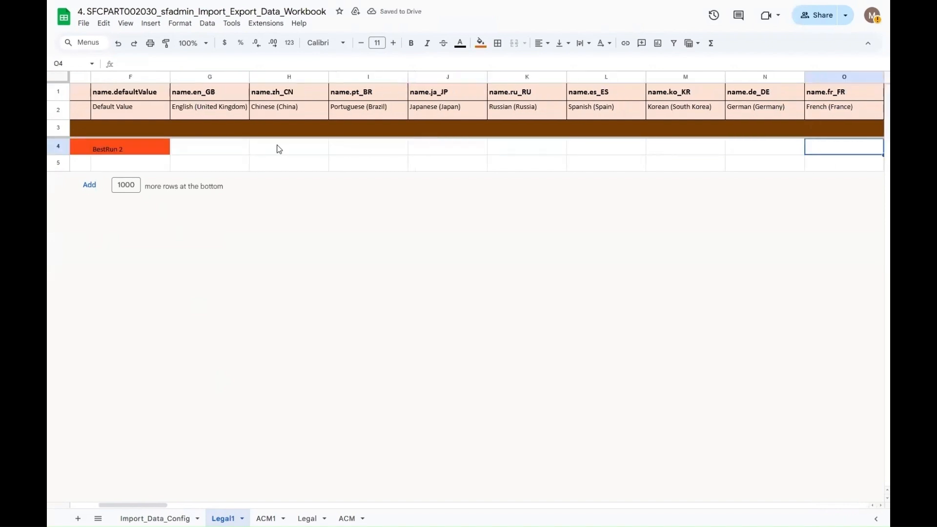
key(Right)
key(Right)
key(Right)
key(Right)
key(Right)
key(Right)
key(Right)
key(Right)
key(Right)
key(Right)
key(Right)
key(Right)
key(Right)
key(Right)
key(Right)
key(Right)
key(Right)
key(Right)
key(Right)
key(Right)
text(BestRun 2)
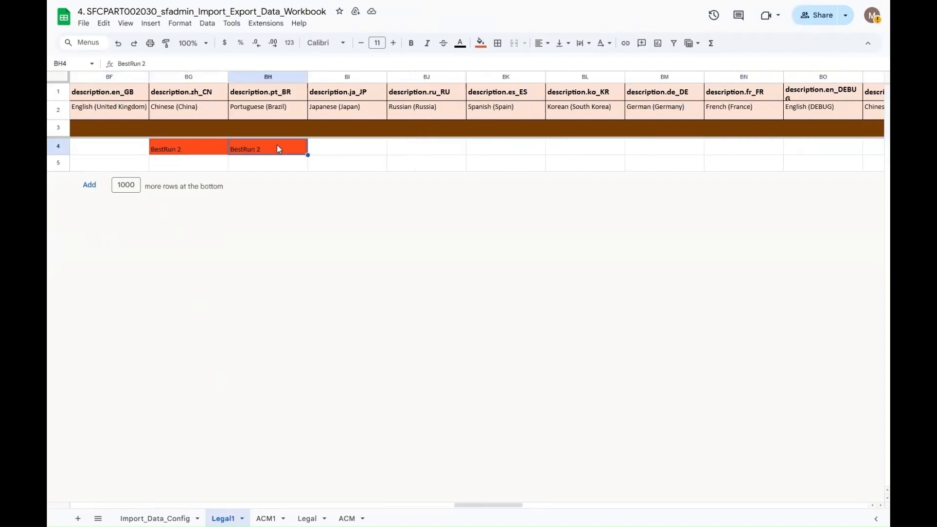
key(Right)
key(Right)
key(Right)
key(Right)
key(Right)
key(Right)
key(Right)
key(Right)
key(Right)
key(Right)
key(Right)
key(Right)
key(Right)
key(Right)
key(Right)
key(Right)
key(Right)
key(Right)
key(Right)
key(Right)
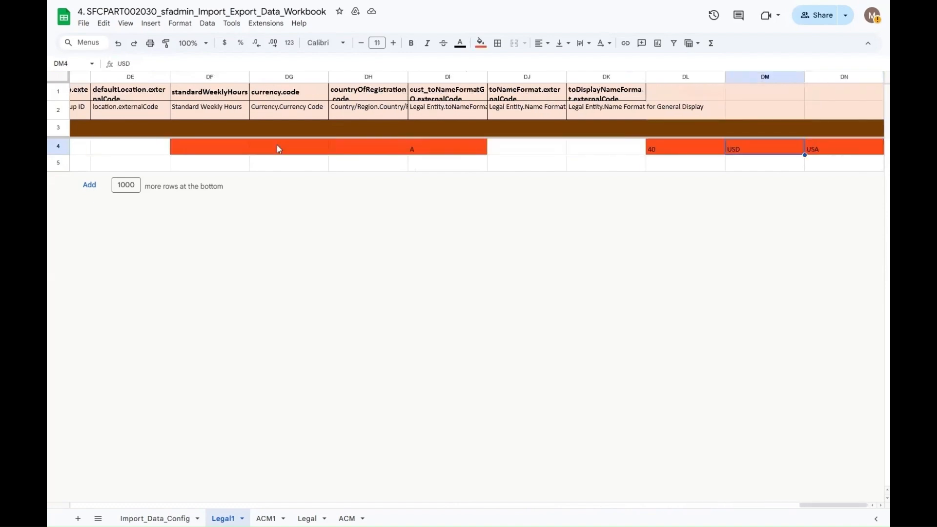
Realign row 4 of Legal1: A under effectiveStatus, 40 under standardWeeklyHours, USD under currency.code and USA under countryOfRegistration.code
key(Left)
key(Left)
key(Left)
key(Left)
key(Left)
key(Left)
key(Left)
key(Left)
key(Left)
key(Left)
key(Left)
key(Left)
key(Left)
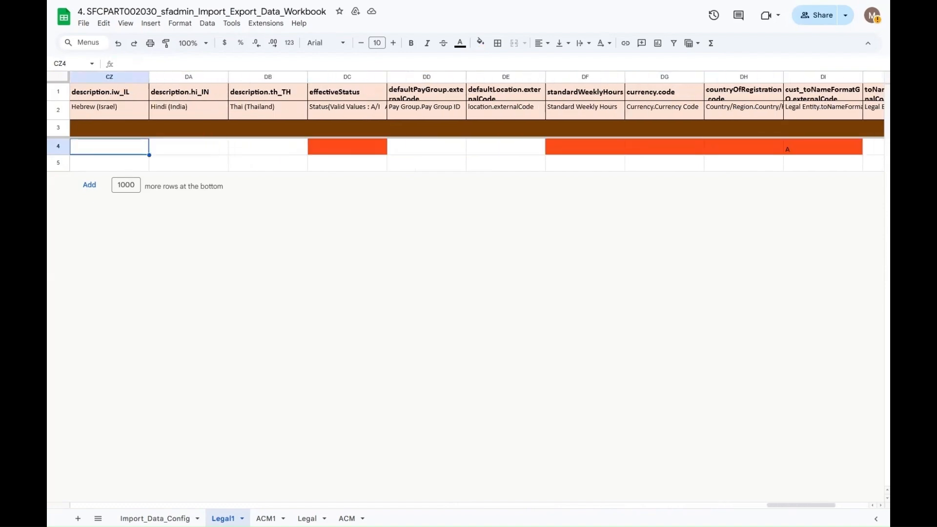
double_click(201, 201)
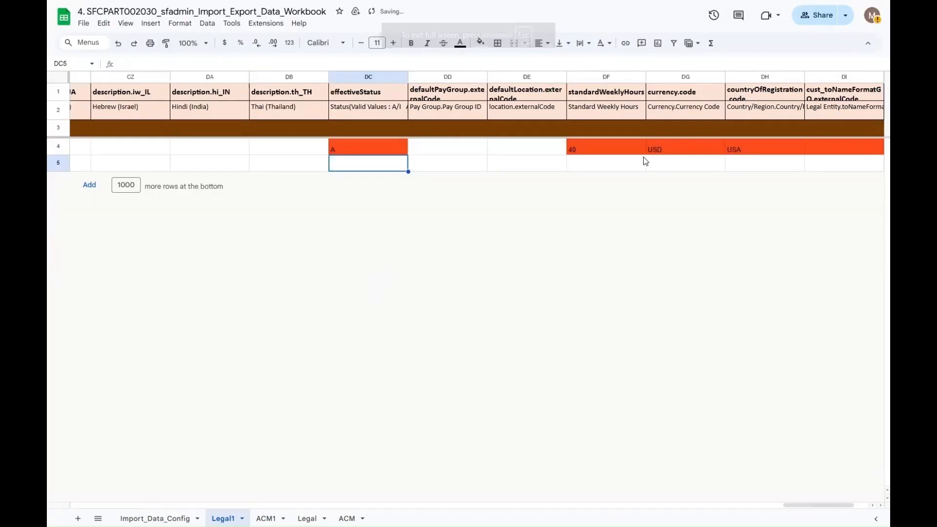
Select the Legal1 record across A4:DI4 and open the fill colour choices for it
click(779, 149)
key(Right)
key(Right)
key(Right)
key(shift+Left)
key(shift+Left)
key(shift+Left)
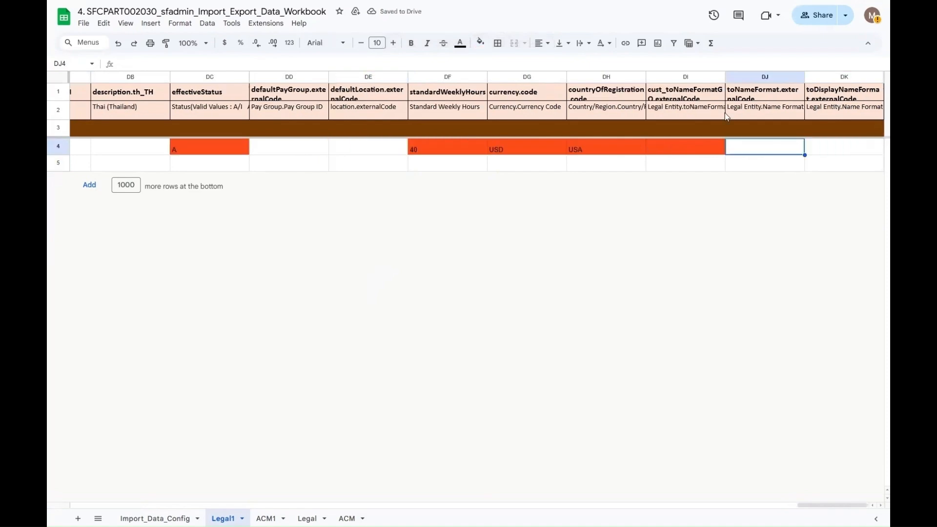
key(ctrl+shift+Left)
key(ctrl+shift+Left)
key(shift+Left)
key(shift+Left)
key(shift+Left)
key(shift+Left)
key(shift+Left)
key(shift+Left)
key(shift+Left)
key(shift+Left)
key(shift+Left)
key(shift+Left)
key(shift+Left)
key(shift+Left)
key(shift+Left)
key(shift+Left)
key(shift+Left)
key(shift+Left)
key(shift+Left)
key(shift+Left)
key(shift+Left)
key(shift+Left)
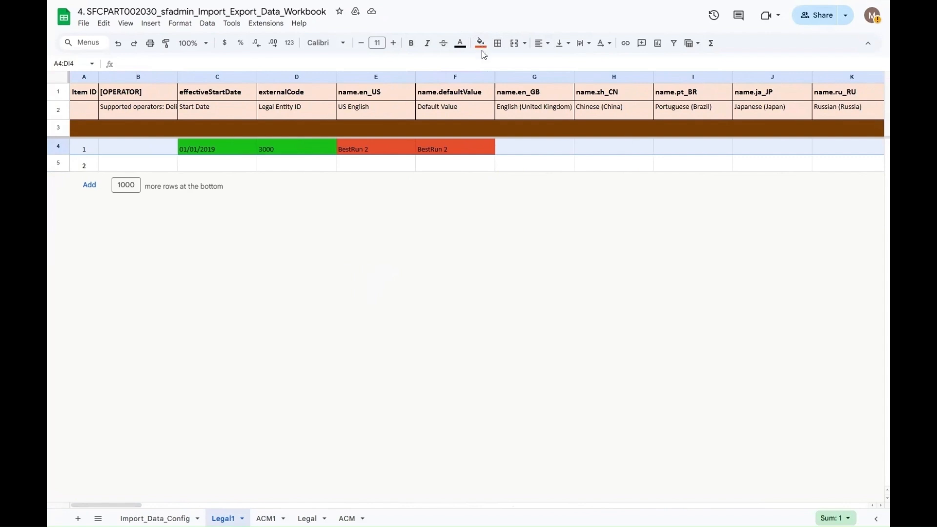
click(481, 46)
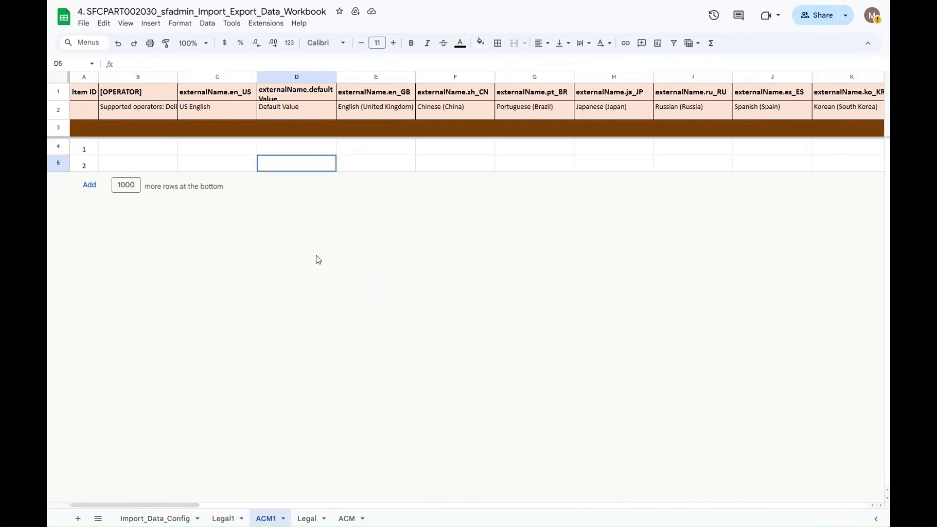
Open iteration 3's workbook and copy items 3 to 5 in the ACM sheet, from externalName.en_US through mdfSystemStatus
click(227, 162)
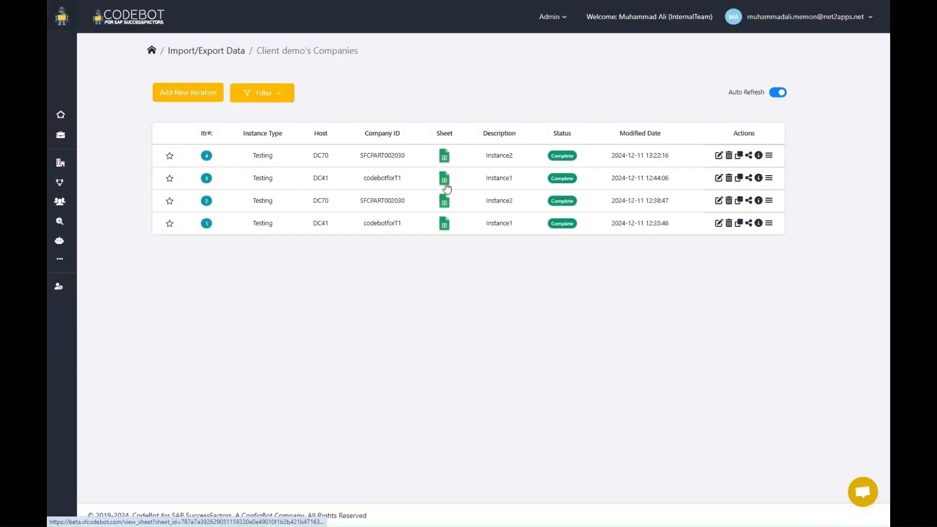
click(445, 179)
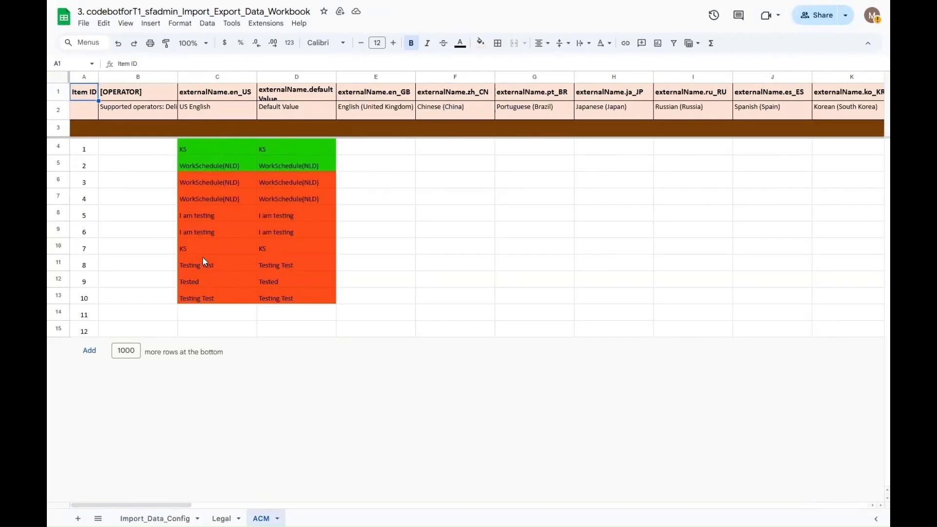
click(210, 185)
key(shift+Right)
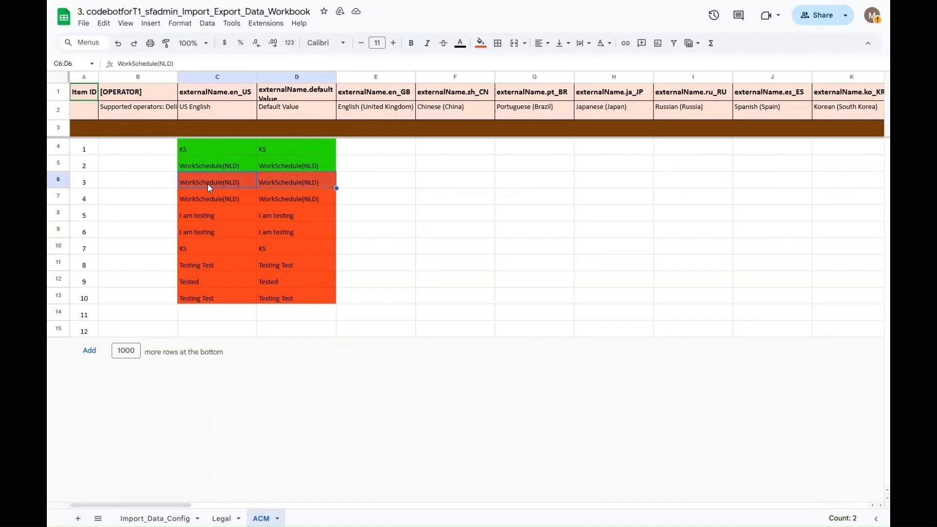
key(shift+Down)
key(shift+Down)
key(shift+Right)
key(shift+Right)
key(shift+Right)
key(shift+Right)
key(shift+Right)
key(shift+Right)
key(shift+Right)
key(shift+Right)
key(shift+Right)
key(shift+Right)
key(shift+Right)
key(shift+Right)
key(shift+Right)
key(shift+Right)
key(shift+Right)
key(shift+Right)
key(shift+Right)
key(shift+Right)
key(shift+Right)
key(shift+Right)
key(shift+Right)
key(shift+Right)
key(shift+Right)
key(shift+Right)
key(shift+Right)
key(shift+Right)
key(shift+Right)
key(shift+Right)
key(shift+Right)
key(shift+Right)
key(shift+Right)
key(shift+Right)
key(shift+Right)
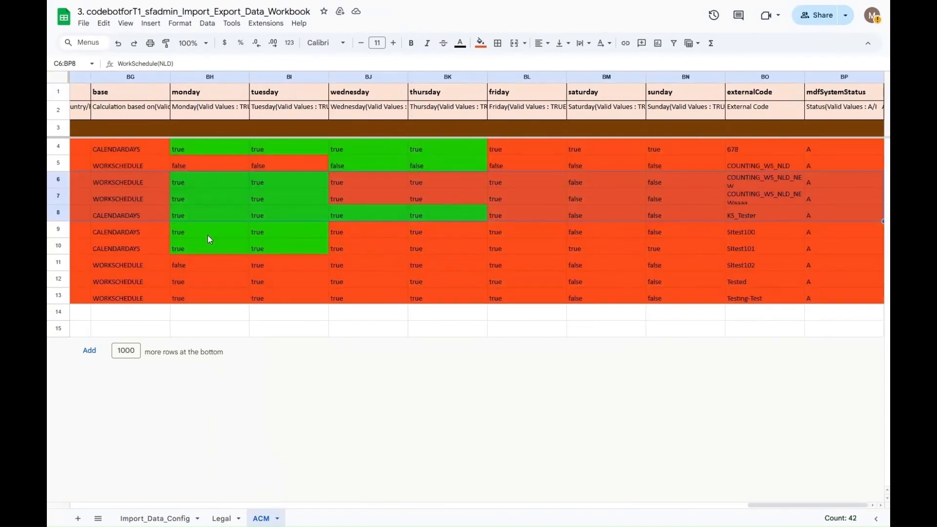
key(ctrl+c)
Paste the three copied ACM records into the ACM1 sheet of iteration 4's workbook, starting at C4
key(ctrl+Tab)
click(190, 151)
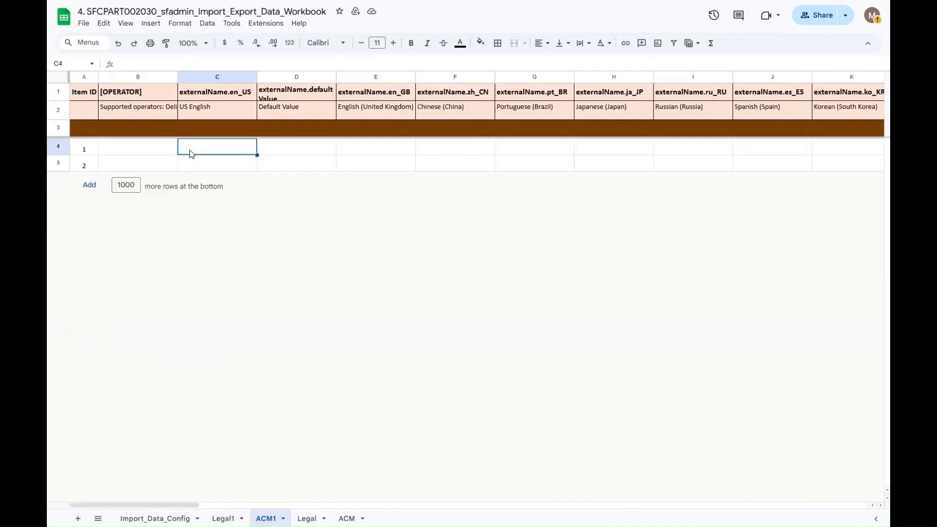
key(ctrl+v)
click(284, 181)
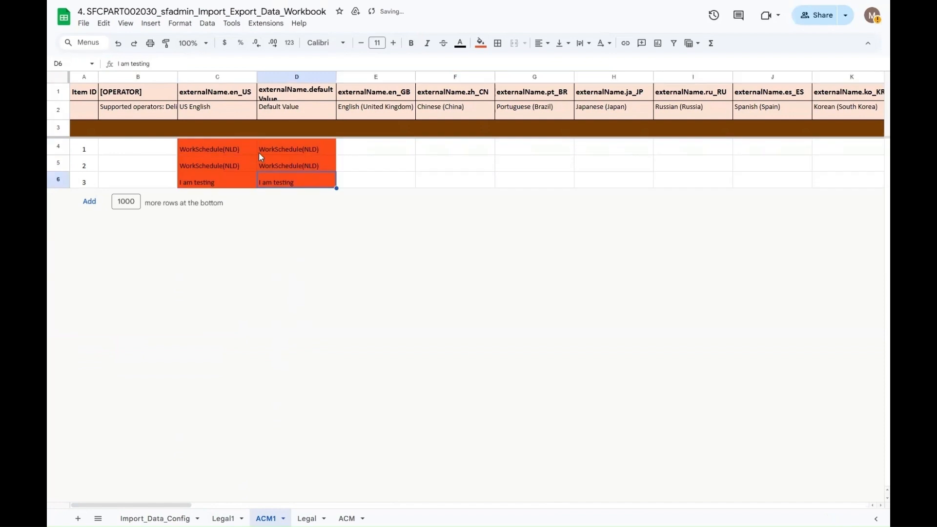
Reset the fill colour of the pasted external names in C4:D6 of ACM1
drag(238, 148, 299, 184)
click(481, 43)
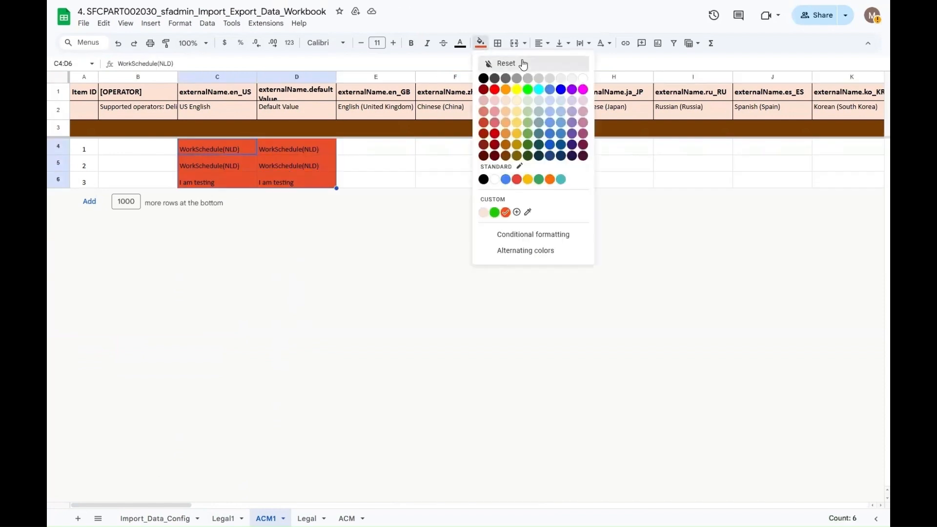
click(518, 63)
click(361, 160)
Move the three false values in ACM1 from the monday column to considerHolidays
drag(169, 504, 757, 496)
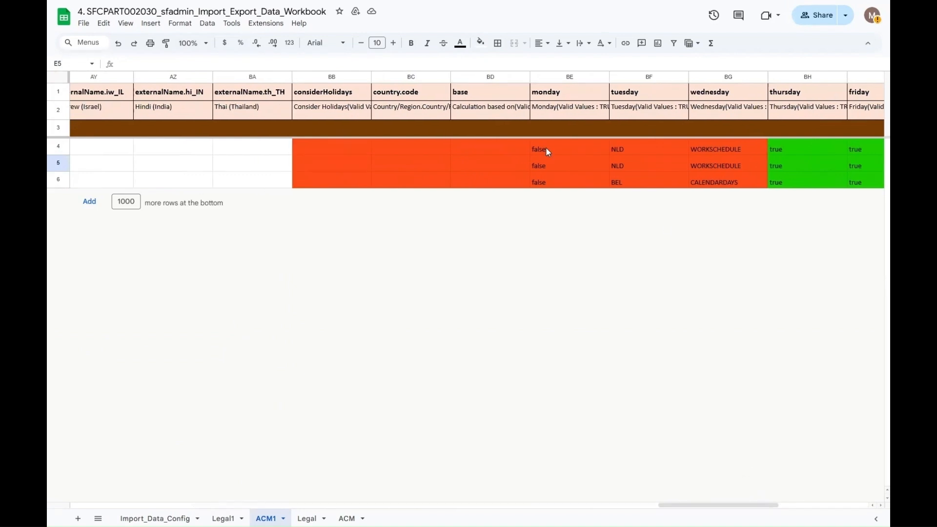
drag(548, 152, 552, 190)
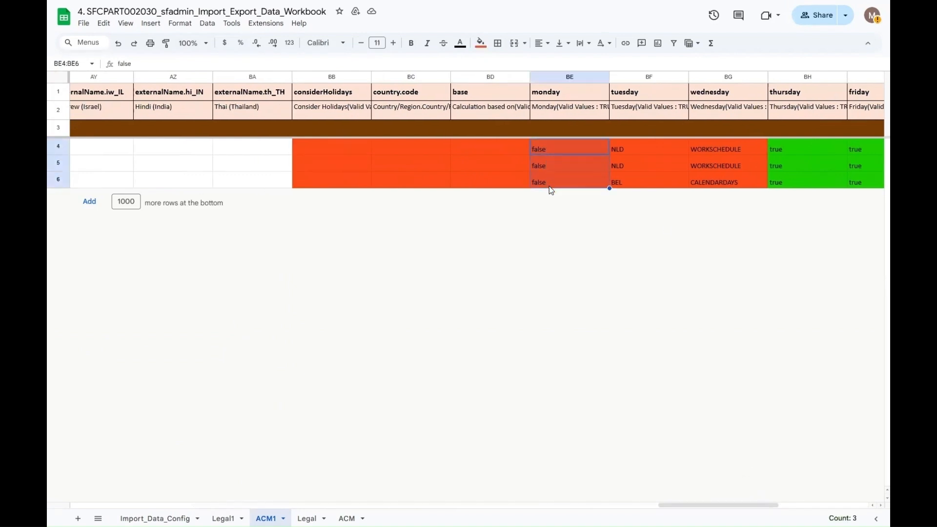
click(342, 143)
key(ctrl+v)
Move the country codes NLD, NLD and BEL in ACM1 from the tuesday column to country.code
click(626, 145)
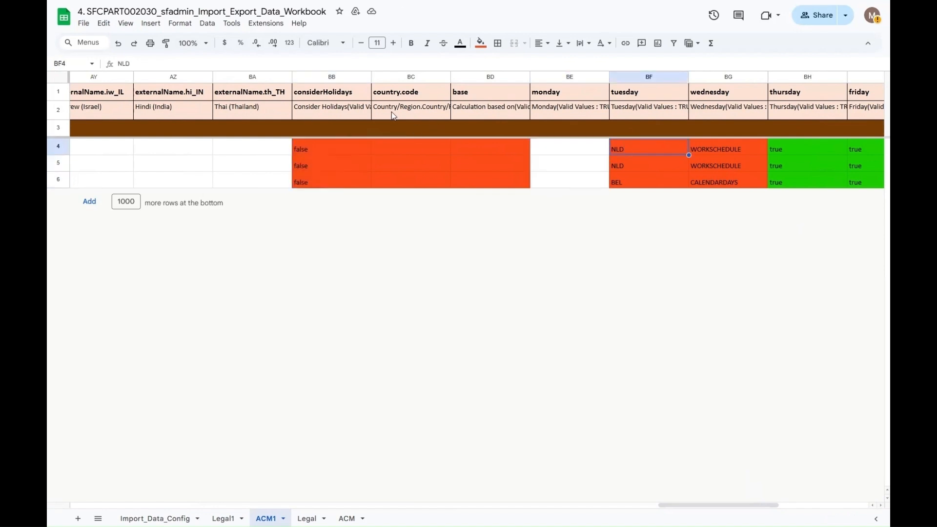
drag(617, 149, 616, 181)
key(ctrl+x)
click(388, 148)
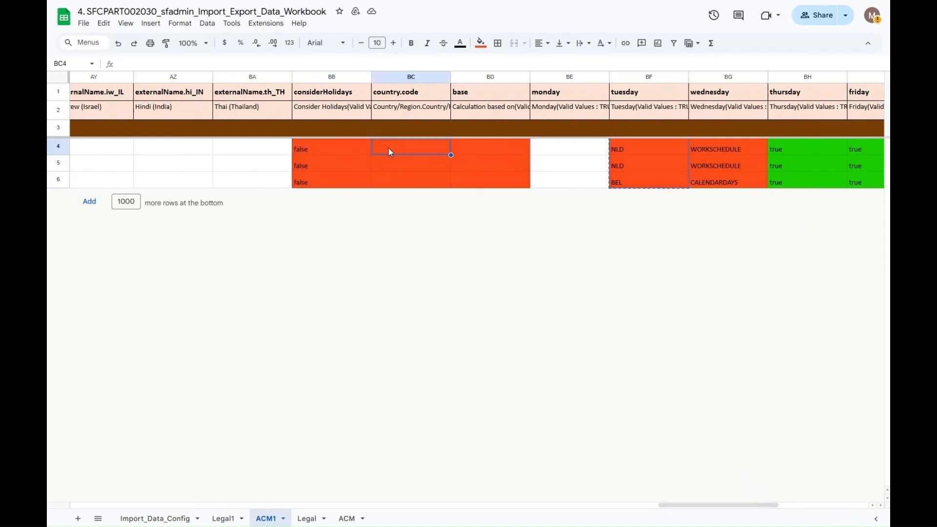
key(ctrl+v)
Fill the base column for ACM1's three records with the WORKSCHEDULE, WORKSCHEDULE and CALENDARDAYS values from the wednesday column
click(474, 146)
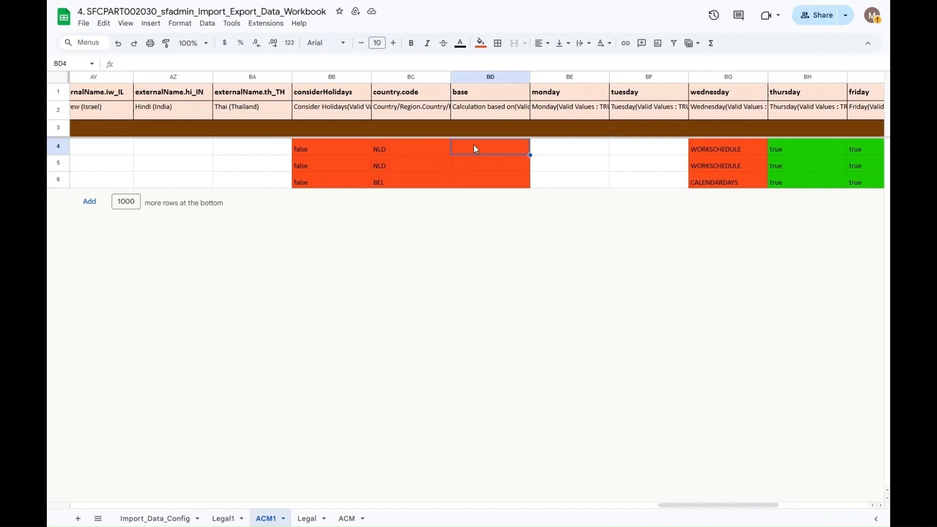
key(ctrl+v)
click(724, 153)
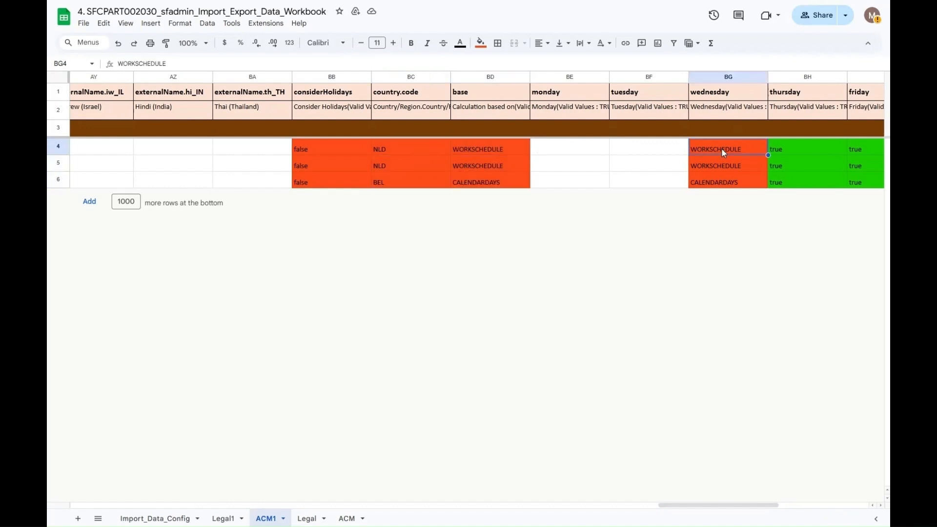
Clear the three leftover base values from the wednesday column of ACM1
key(shift+Down)
key(shift+Down)
key(Delete)
Move the true/false values in BH4:BN6 of ACM1 into the monday to sunday columns, BE4:BK6
key(Right)
key(Right)
key(Right)
key(Right)
key(Down)
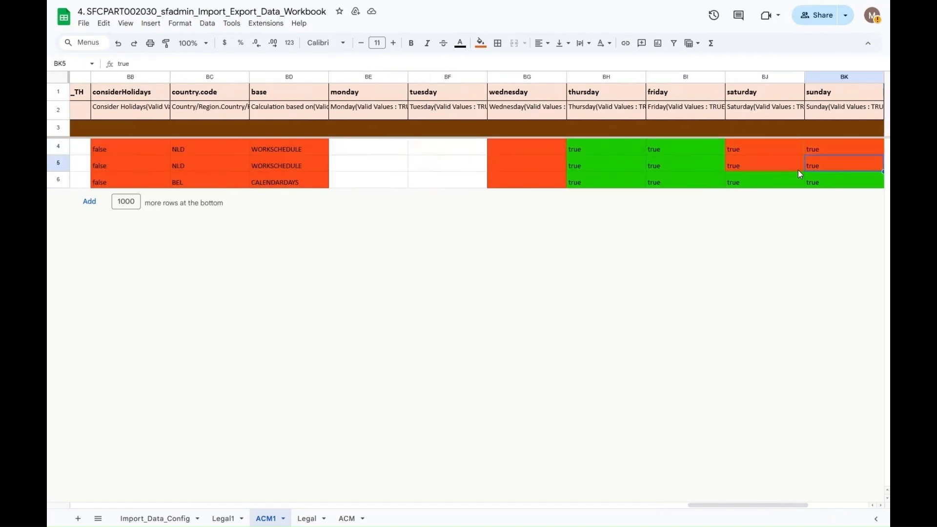
scroll(798, 170, right, 3)
click(392, 145)
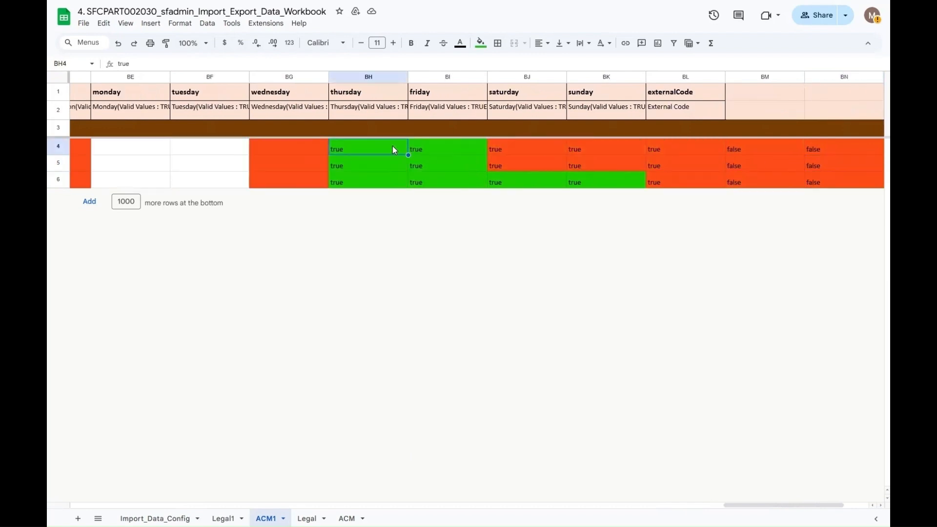
key(shift+Right)
key(shift+Right)
key(shift+Right)
key(shift+Right)
key(shift+Right)
key(shift+Right)
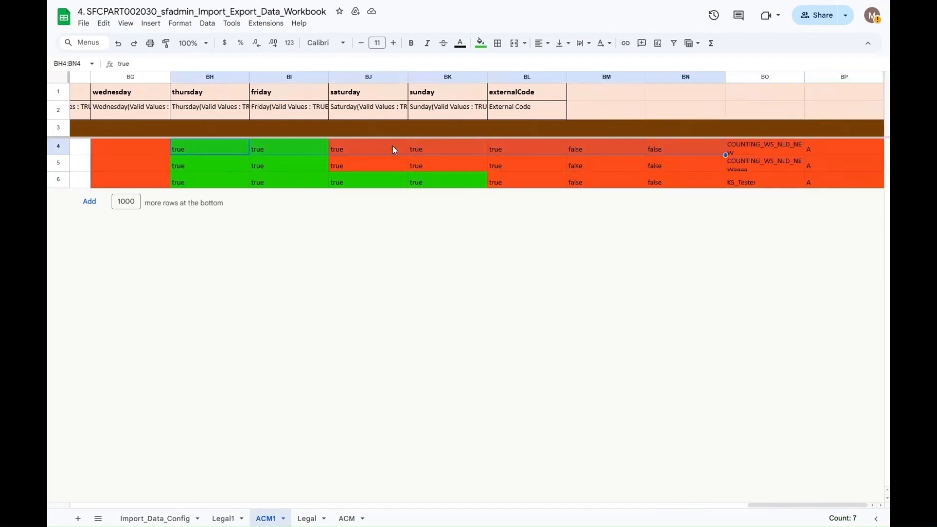
key(shift+Down)
key(shift+Down)
key(ctrl+c)
mouse_move(767, 501)
mouse_down()
mouse_move(660, 501)
mouse_move(757, 503)
mouse_up()
click(685, 154)
key(ctrl+v)
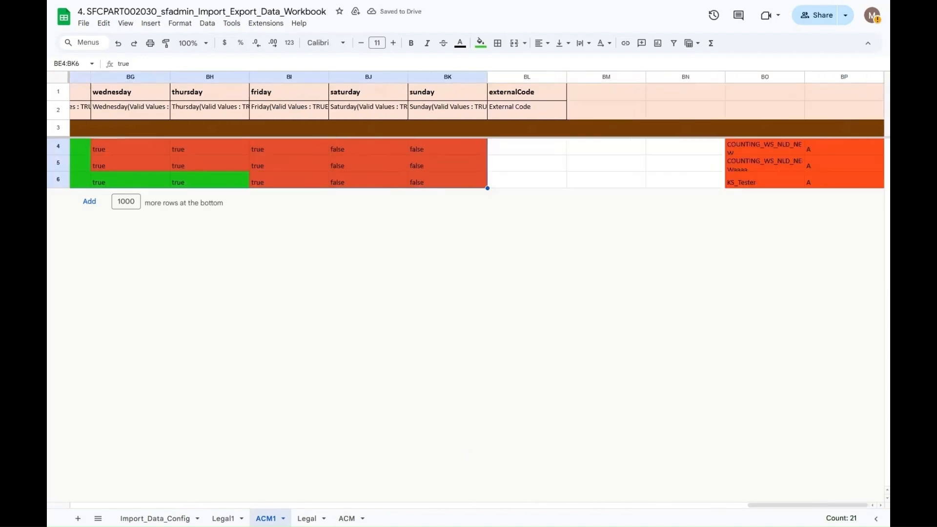
Move the three external codes in ACM1 from column BO to the externalCode column
click(763, 148)
key(shift+Down)
key(shift+Down)
key(ctrl+x)
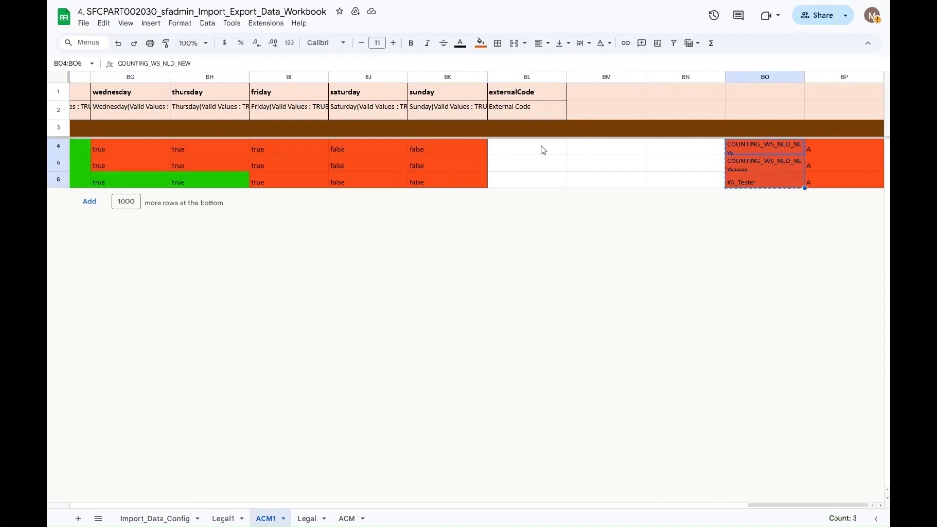
click(533, 143)
key(ctrl+v)
key(ctrl+f)
Delete the surplus columns BM to BP after externalCode in ACM1
click(602, 74)
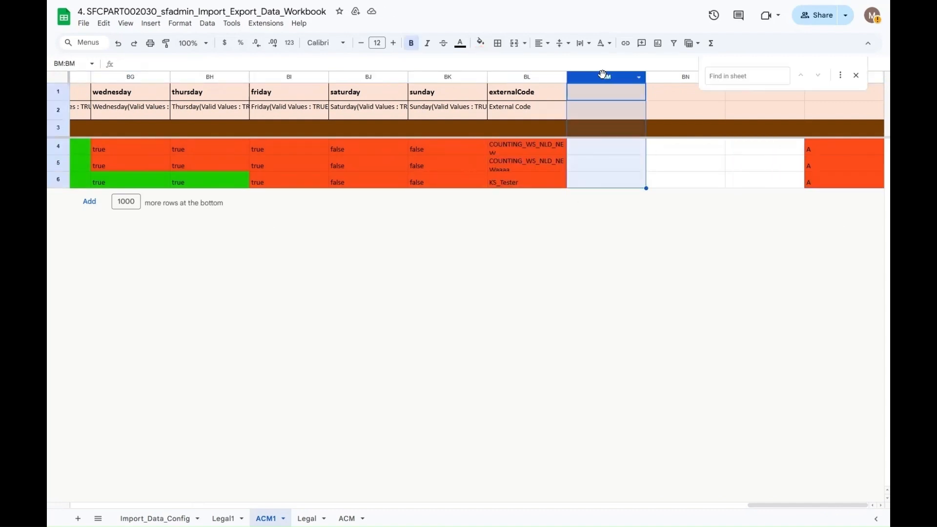
key(shift+Right)
key(shift+Right)
key(shift+Right)
right_click(604, 76)
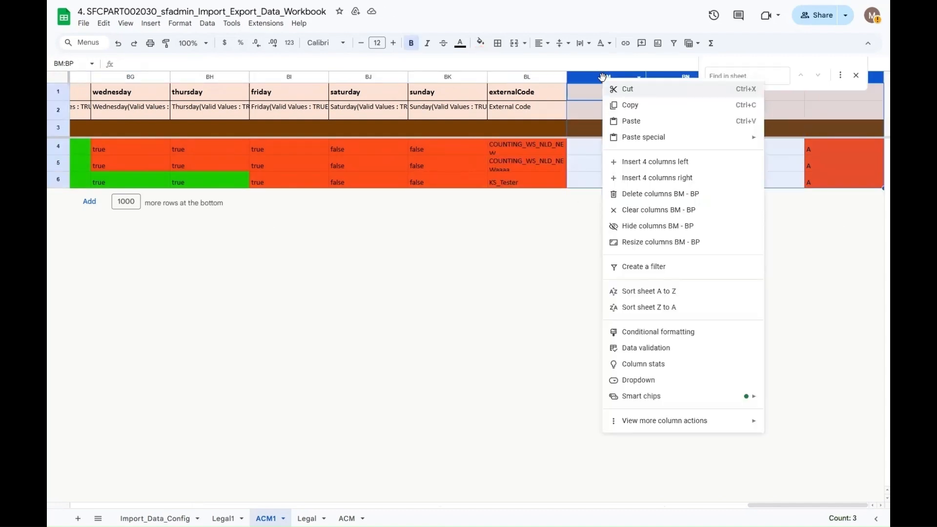
click(668, 195)
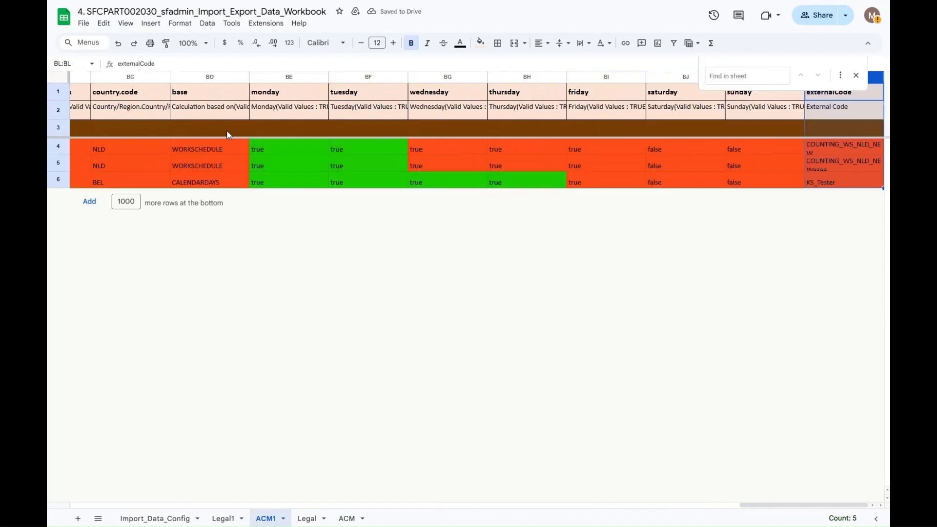
Reset the fill colour of ACM1's three records from considerHolidays through externalCode, BB4:BL6
click(845, 177)
key(shift+Up)
key(shift+Up)
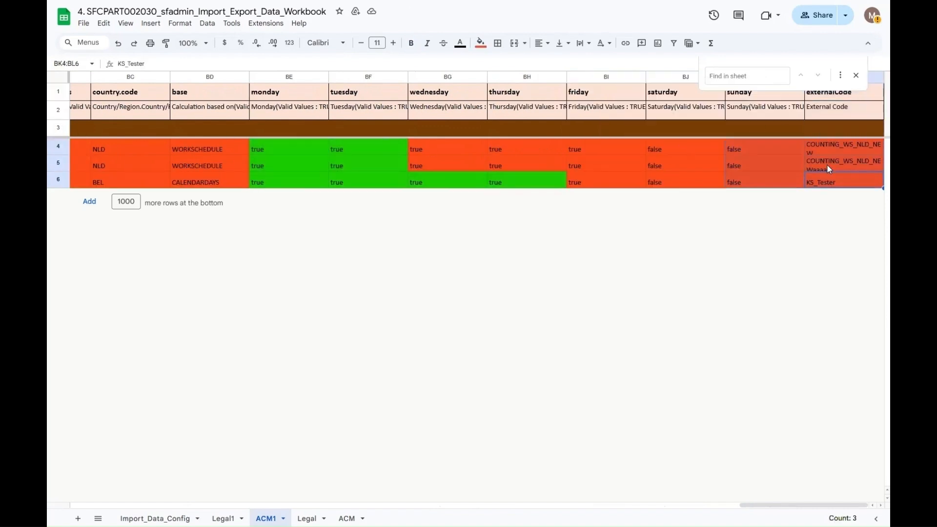
key(shift+Left)
key(shift+Left)
key(shift+Left)
key(shift+Left)
key(shift+Left)
key(shift+Left)
key(shift+Left)
key(shift+Left)
key(shift+Left)
key(shift+Left)
key(shift+Left)
key(shift+Left)
key(shift+Left)
key(shift+Left)
key(shift+Left)
key(shift+Left)
key(shift+Left)
key(shift+Left)
key(shift+Left)
key(shift+Left)
key(shift+Right)
key(shift+Right)
key(shift+Right)
key(shift+Right)
key(shift+Right)
key(shift+Right)
key(shift+Right)
key(shift+Right)
key(shift+Right)
key(shift+Right)
key(shift+Right)
key(shift+Right)
key(shift+Right)
key(shift+Right)
key(shift+Left)
key(shift+Left)
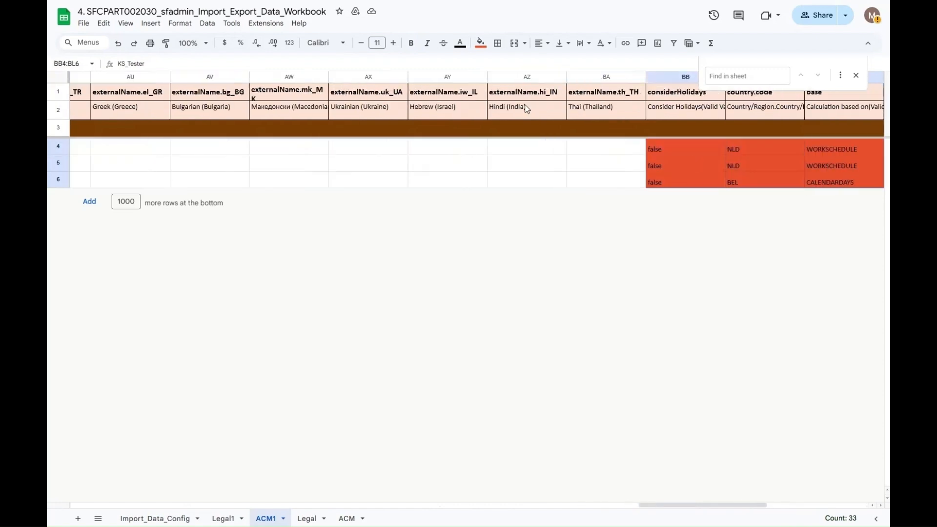
click(481, 43)
click(498, 63)
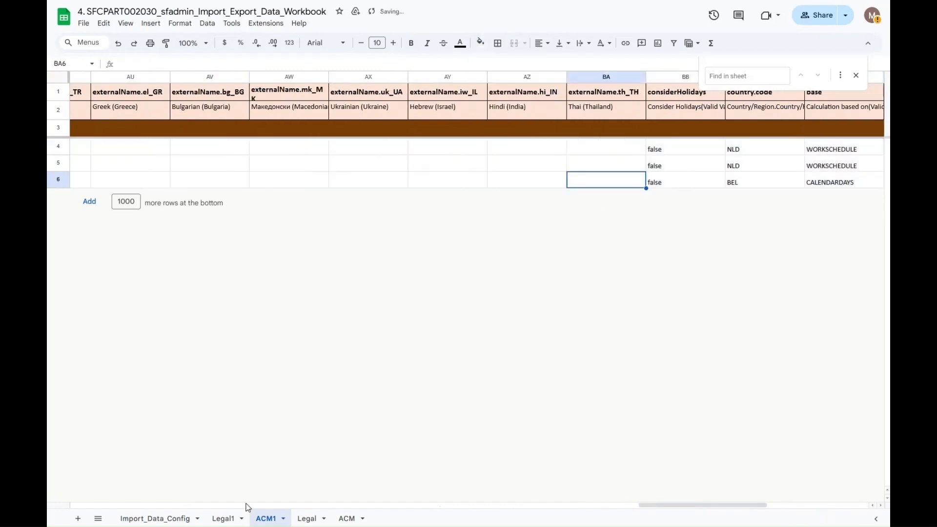
Check the Import_Data_Config sheet, and switch to CodeBot to open Process Workbook for iteration 4
click(155, 518)
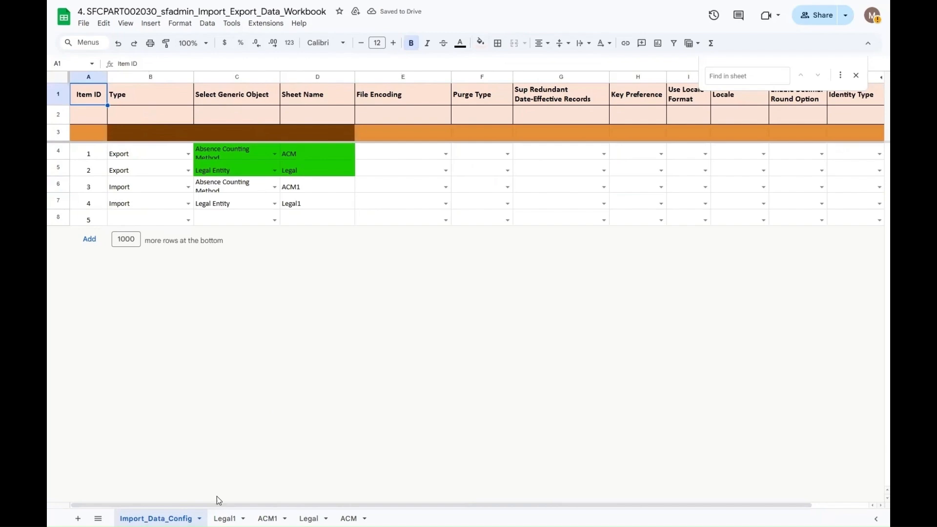
drag(222, 503, 441, 496)
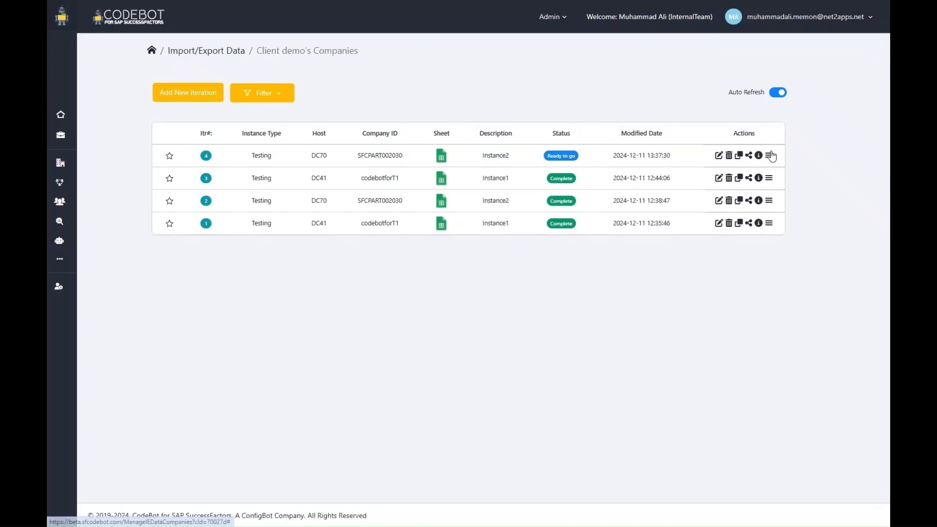
click(770, 156)
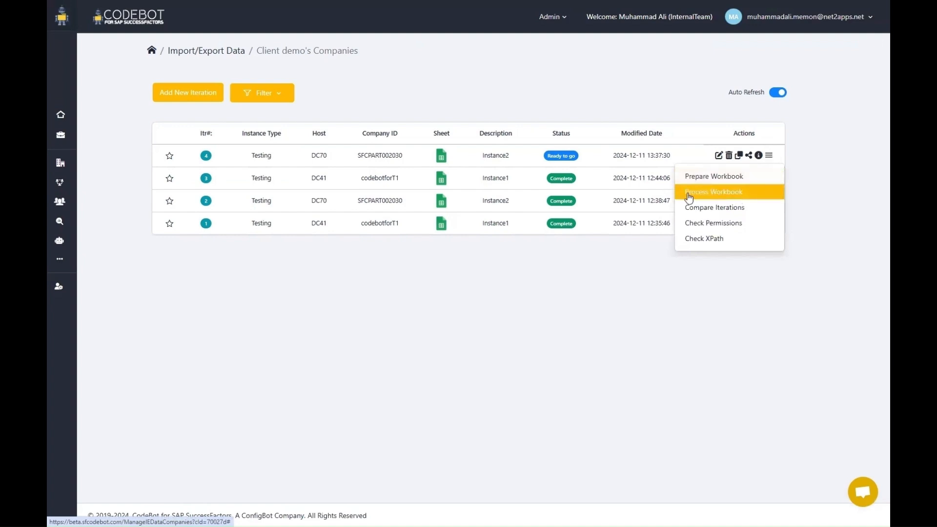
click(729, 195)
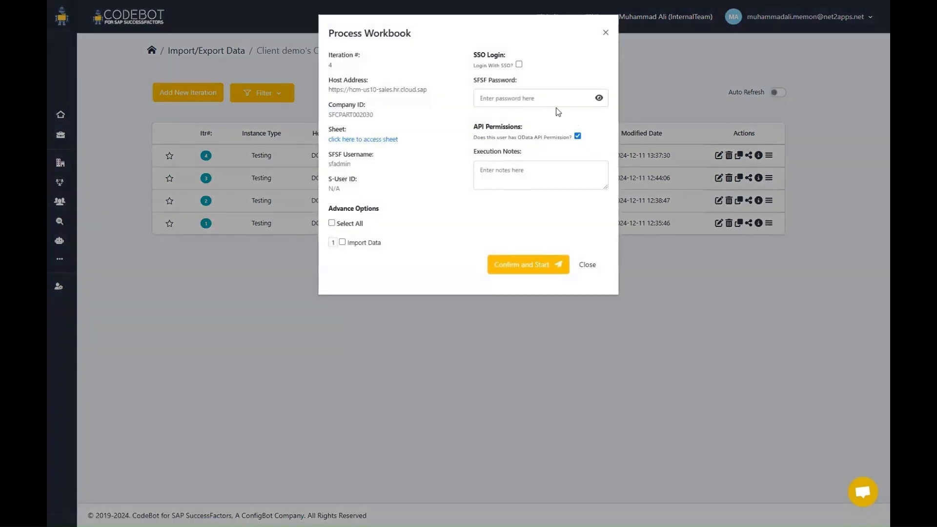
Start processing with the SFSF password, the execution note "Push changes from t1 to 030 after compare" and all advance options selected
click(550, 101)
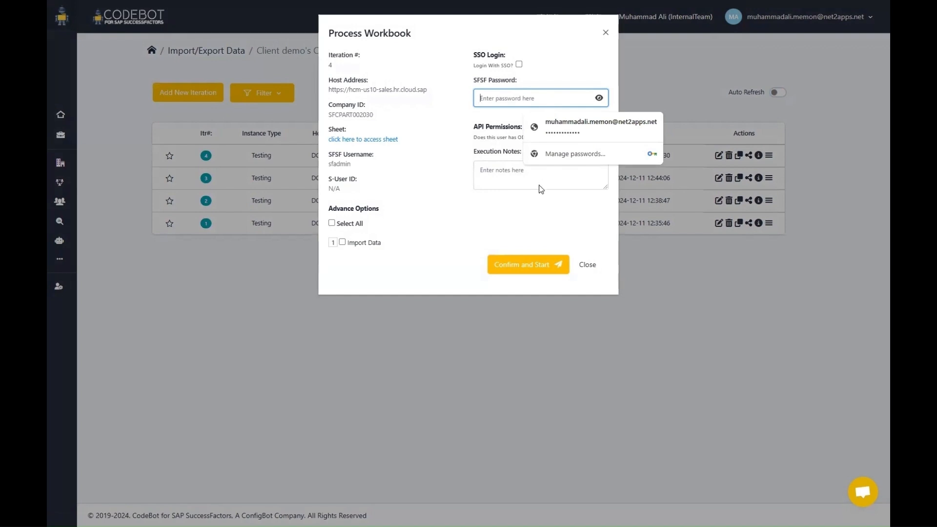
key(ctrl+v)
click(523, 180)
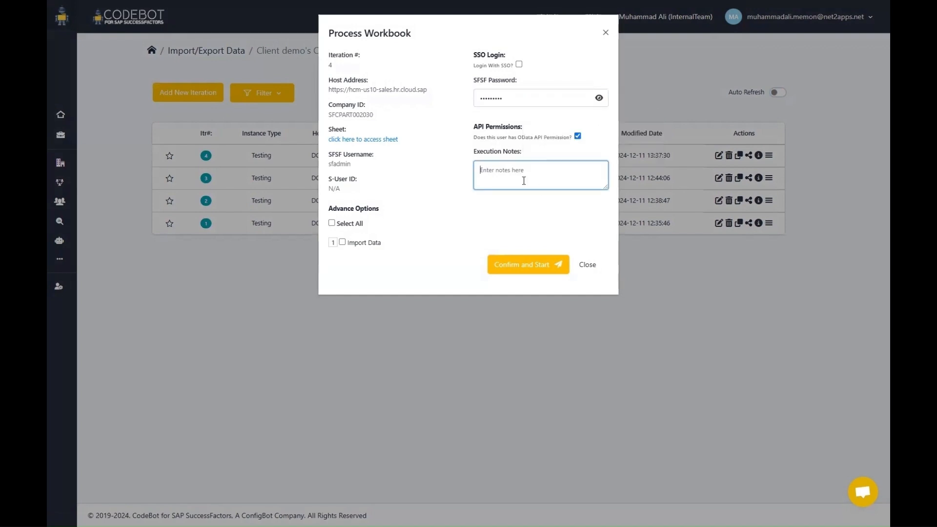
text(Push changes from t1 to 030 after compare)
click(362, 227)
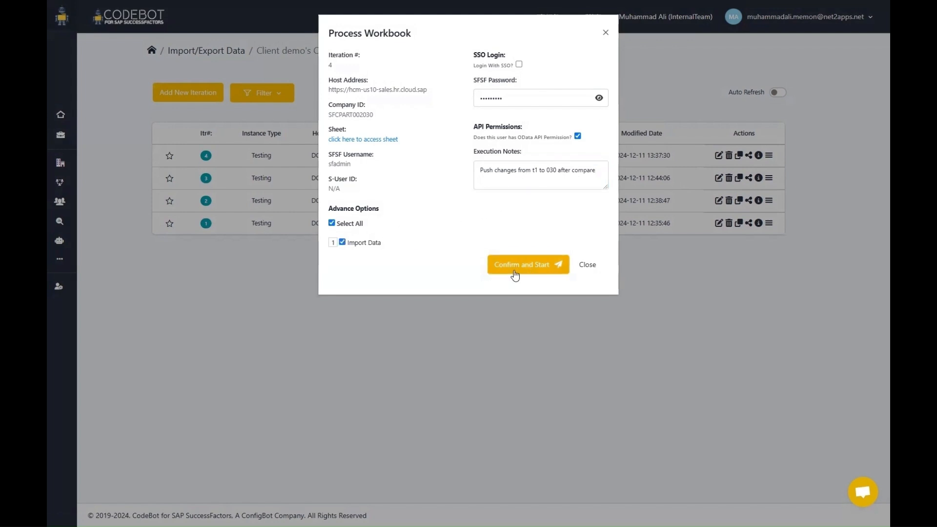
click(537, 266)
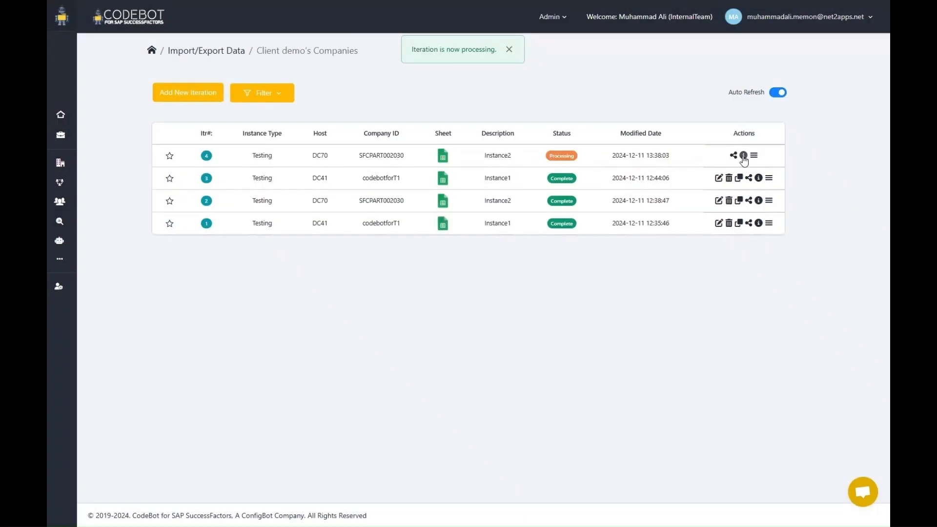
Open iteration 4's tracking details and examine the screenshots of the Absence Counting Method and Legal Entity imports and the job monitor
click(743, 155)
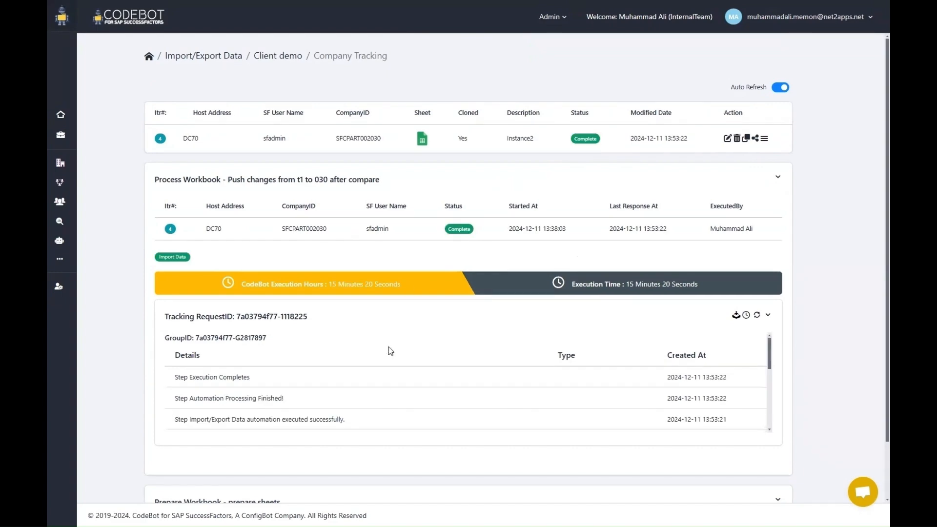
scroll(388, 389, down, 5)
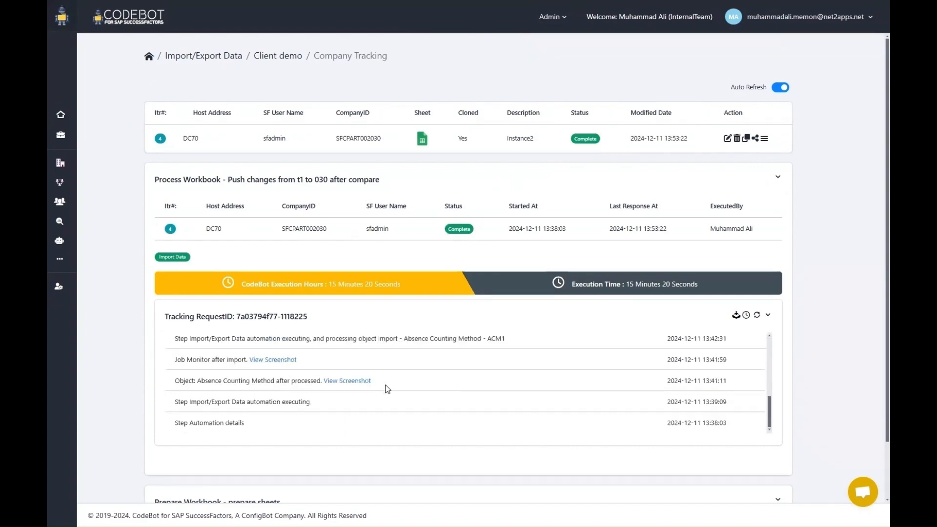
click(355, 381)
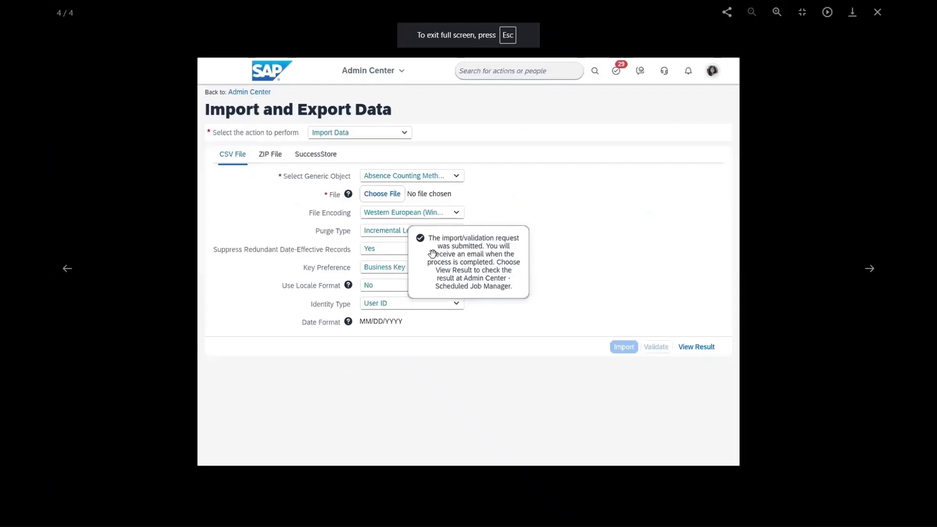
key(Right)
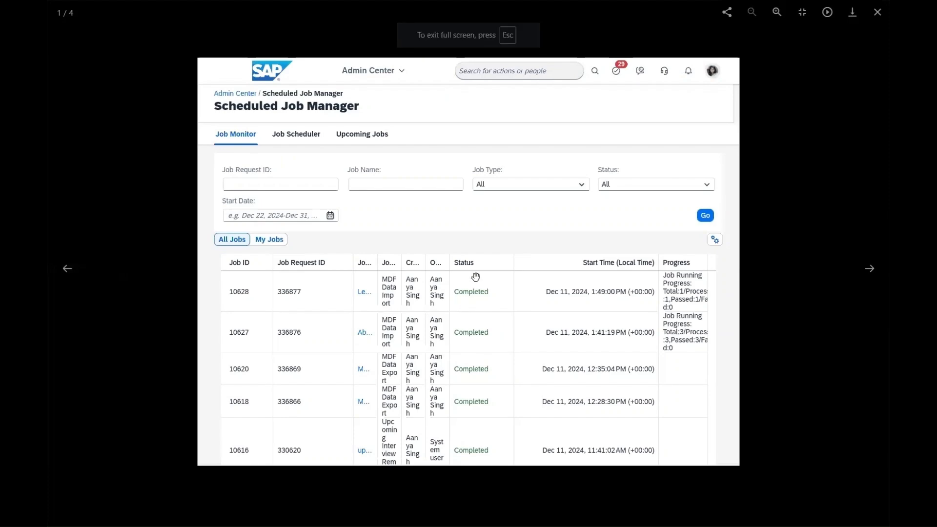
key(Right)
key(Right)
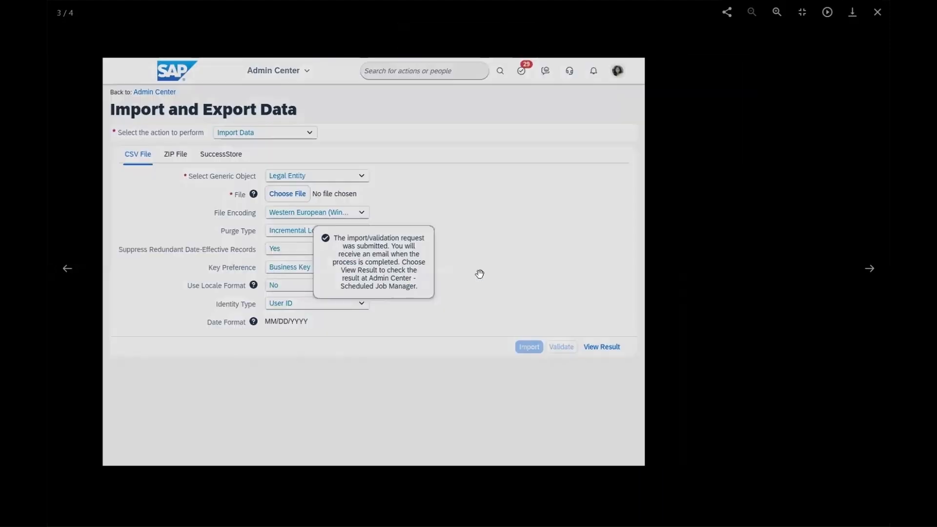
click(878, 15)
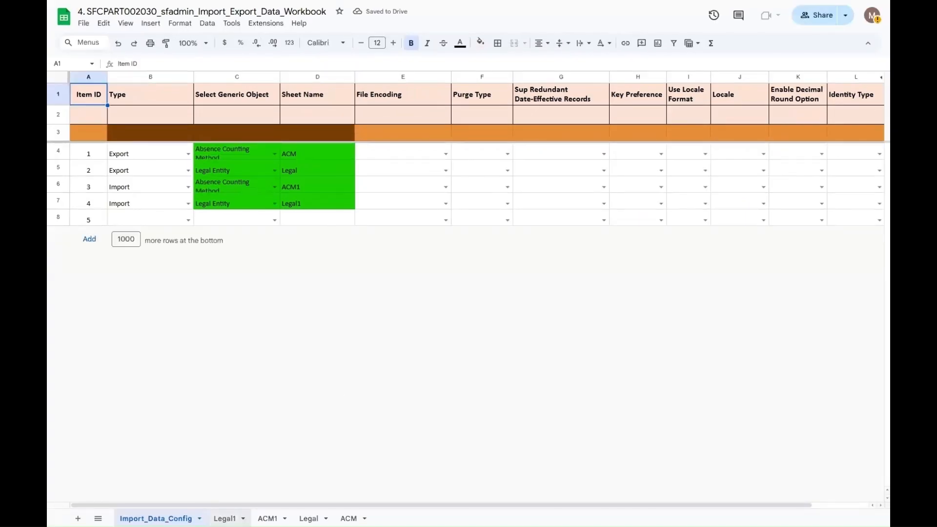
Examine the import result colouring across the Legal Entity record in row 4 of the Legal1 sheet
click(224, 519)
click(170, 150)
key(Right)
key(Right)
key(Right)
key(Right)
key(Right)
key(Right)
key(Right)
key(Right)
key(Right)
key(Right)
key(Right)
key(Right)
key(Right)
key(Right)
key(Right)
key(Right)
key(Right)
key(Right)
key(Right)
key(Right)
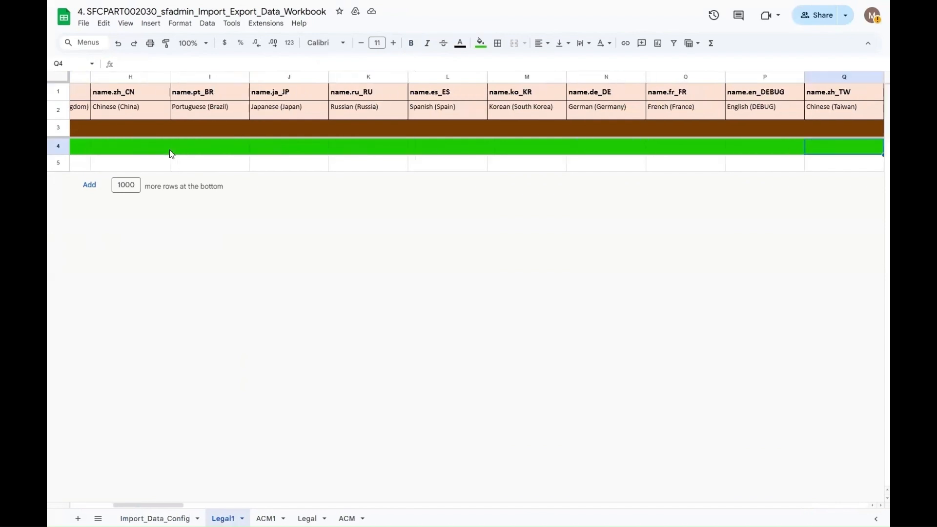
key(Right)
key(Right)
key(Right)
key(Right)
key(Right)
key(Right)
key(Right)
key(Right)
key(Right)
key(Right)
key(Right)
key(Right)
key(Right)
key(Right)
key(Right)
key(Right)
key(Right)
key(Right)
key(Right)
key(Right)
key(Left)
key(Left)
key(Left)
key(Left)
key(Left)
key(Left)
key(Left)
key(Left)
key(Left)
key(Left)
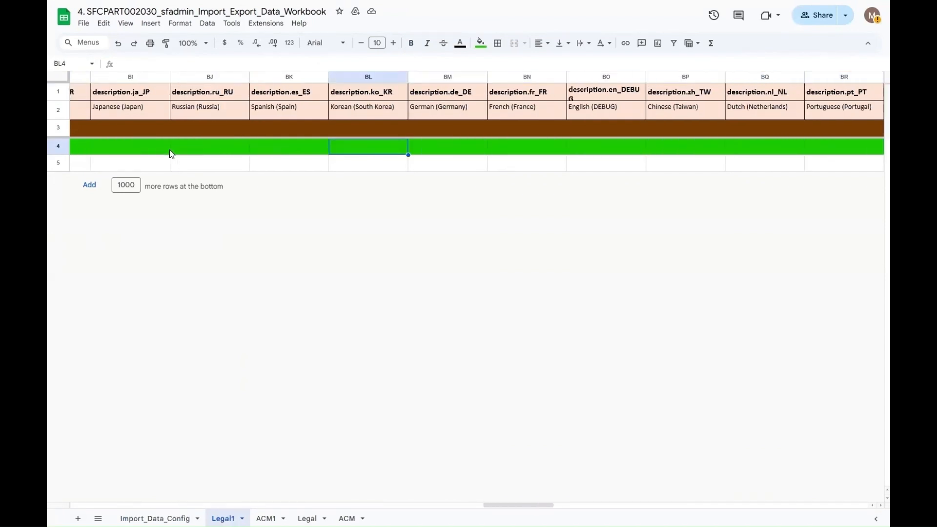
Examine the remaining description, status, currency and country cells of row 4 in Legal1, through to the last column
key(Left)
key(Left)
key(Right)
key(Right)
key(Right)
key(Right)
key(Right)
key(Right)
key(Right)
key(Right)
key(Right)
key(Right)
key(Right)
key(Right)
key(Right)
key(Right)
key(Right)
key(Right)
key(Right)
key(Right)
key(Right)
key(Right)
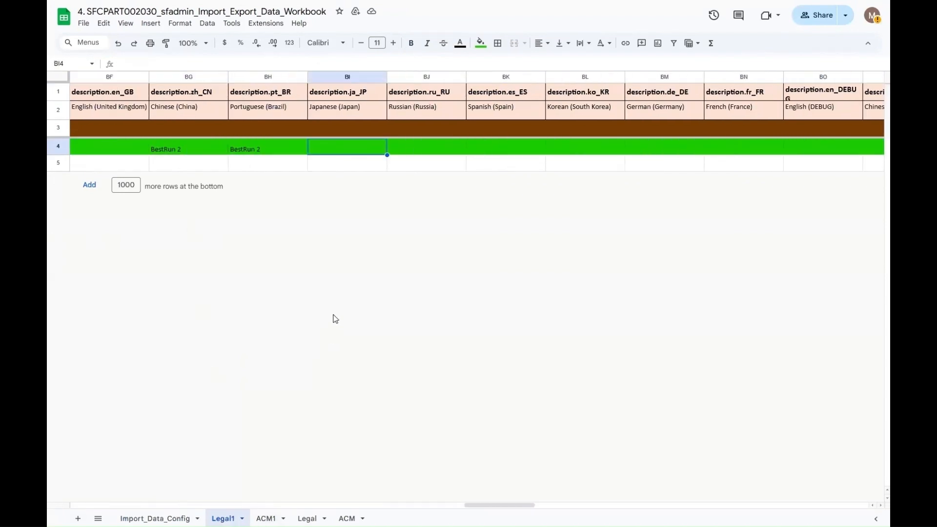
key(Right)
key(Right)
key(Right)
key(Right)
key(Right)
key(Right)
key(Right)
key(Right)
key(Right)
key(Right)
key(Right)
key(Right)
key(Right)
key(Right)
key(Right)
key(Right)
key(Right)
key(Right)
key(Right)
key(Right)
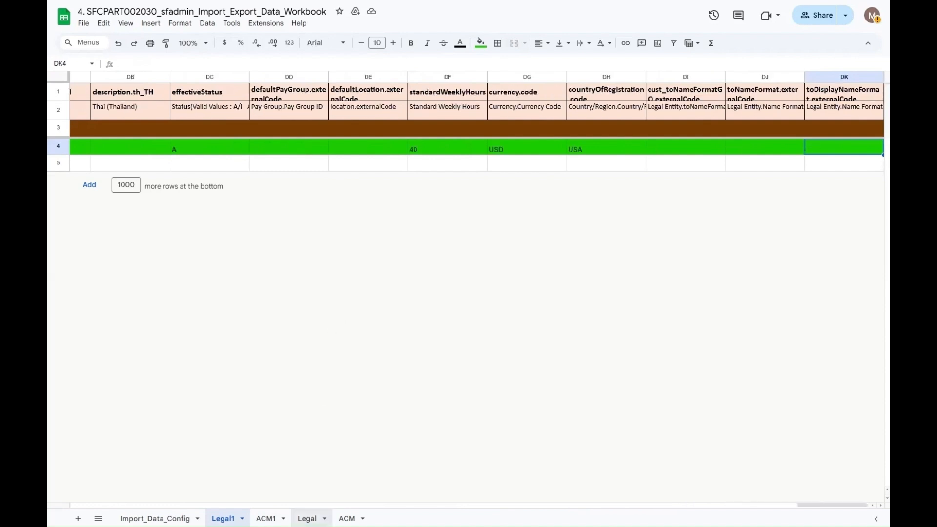
Open the ACM1 sheet and examine the import result colouring across its Absence Counting Method records
click(266, 519)
click(305, 164)
key(Right)
key(Right)
key(Right)
key(Right)
key(Right)
key(Right)
key(Right)
key(Right)
key(Right)
key(Right)
key(Right)
key(Right)
key(Right)
key(Right)
key(Right)
key(Right)
key(Right)
key(Right)
key(Right)
key(Right)
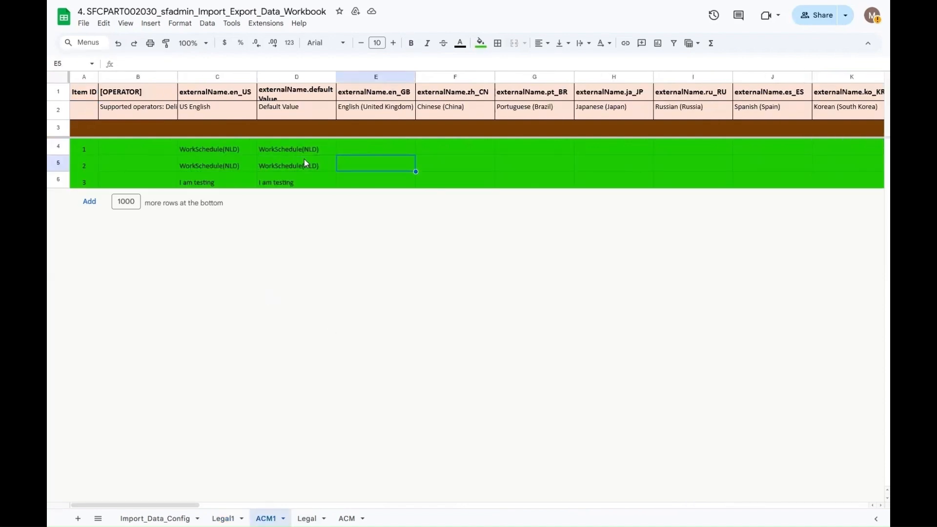
key(Right)
key(Right)
key(Right)
key(Right)
key(Right)
key(Right)
key(Right)
key(Right)
key(Right)
key(Right)
key(Right)
key(Right)
key(Right)
key(Right)
key(Right)
key(Right)
key(Right)
key(Right)
key(Right)
key(Right)
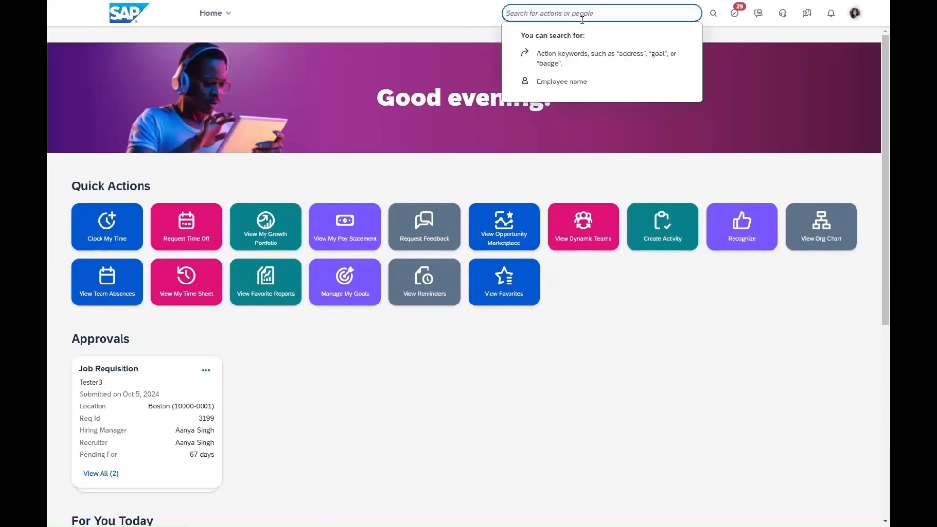
In SAP SuccessFactors, find and open Manage Data, and choose Absence Counting Method as the object type to search
text(manage dat)
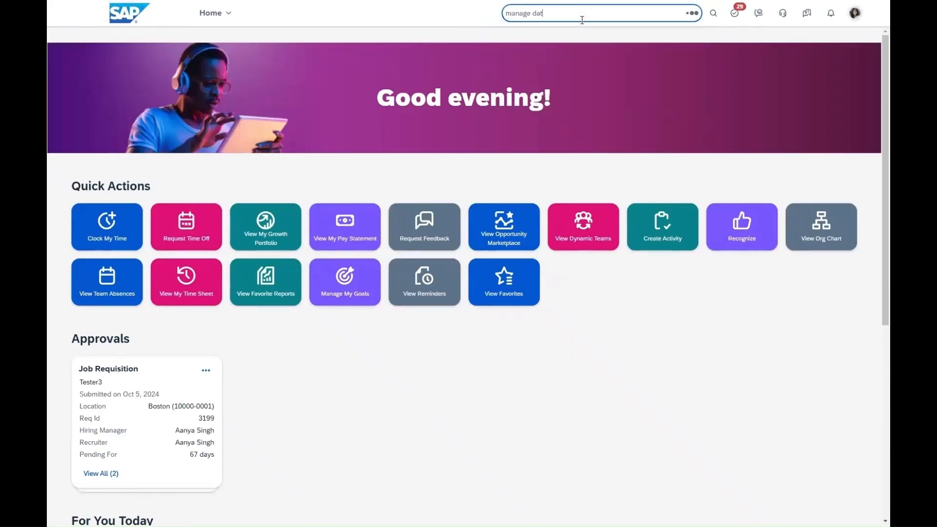
text(a)
click(580, 31)
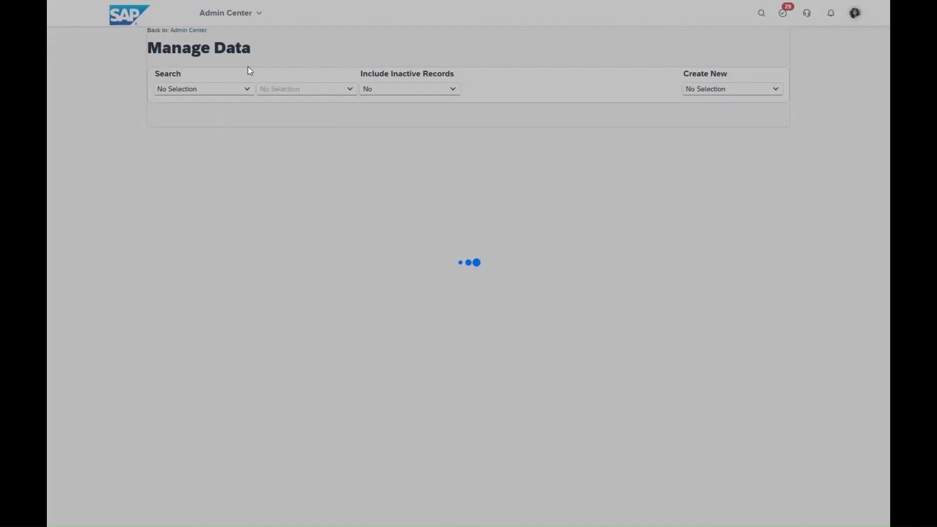
click(247, 89)
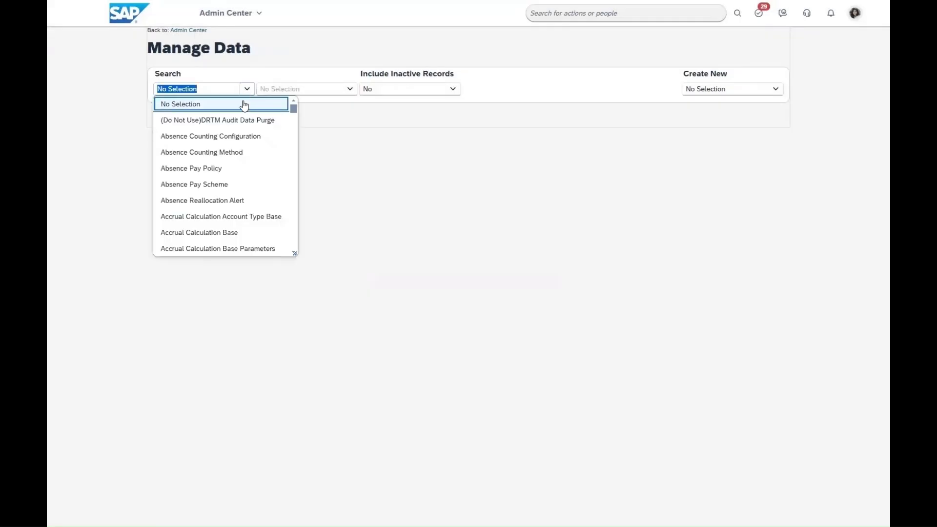
click(242, 153)
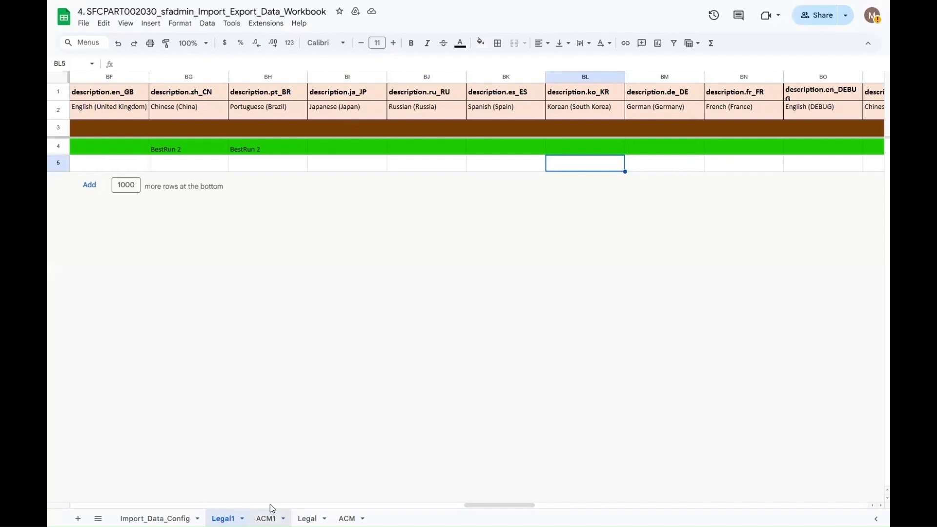
Look up the ACM1 row 4 external code COUNTING_WS_NLD_NEW in Manage Data and compare the record with the sheet
click(270, 513)
click(838, 148)
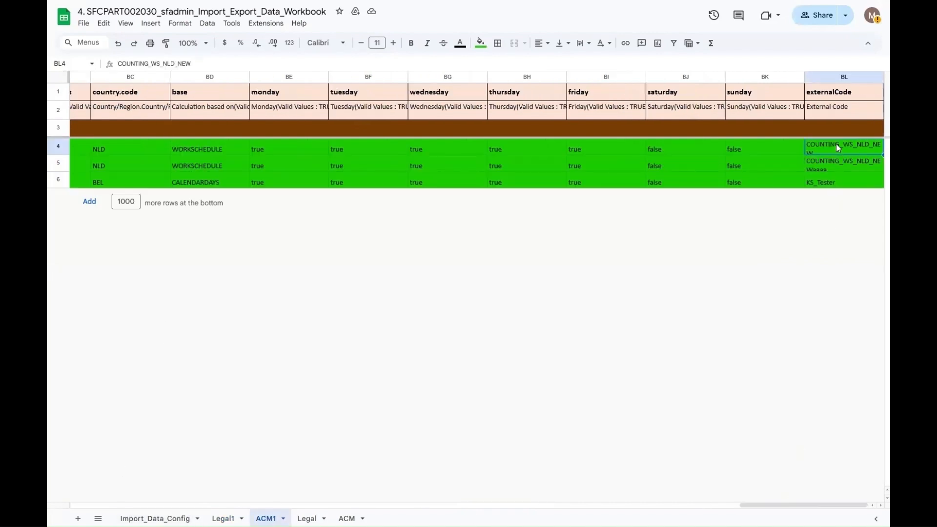
key(alt+Tab)
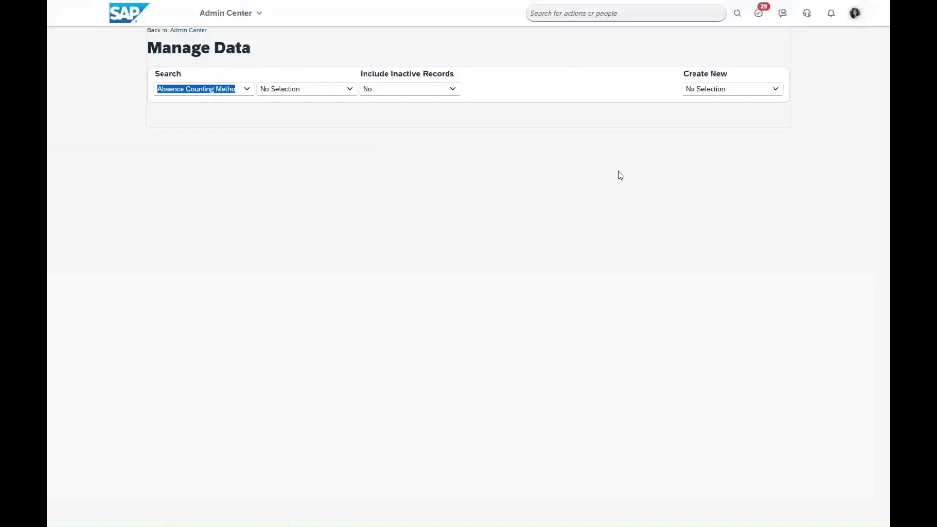
click(303, 86)
text(COUNTING_WS_NLD_NEW)
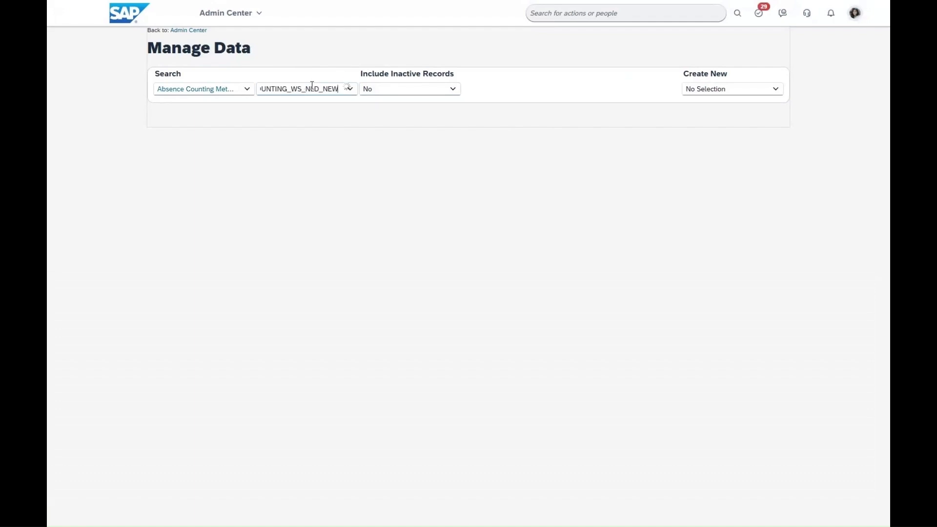
click(345, 106)
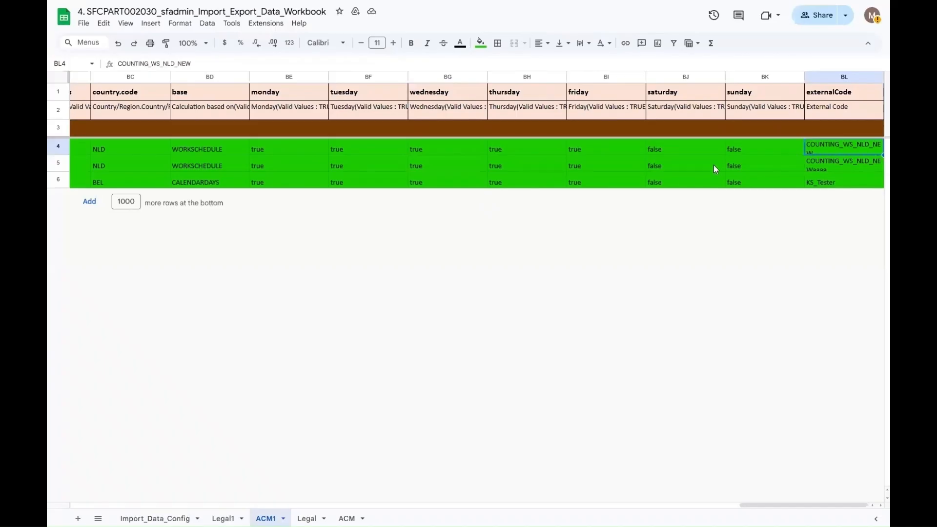
drag(771, 505, 575, 355)
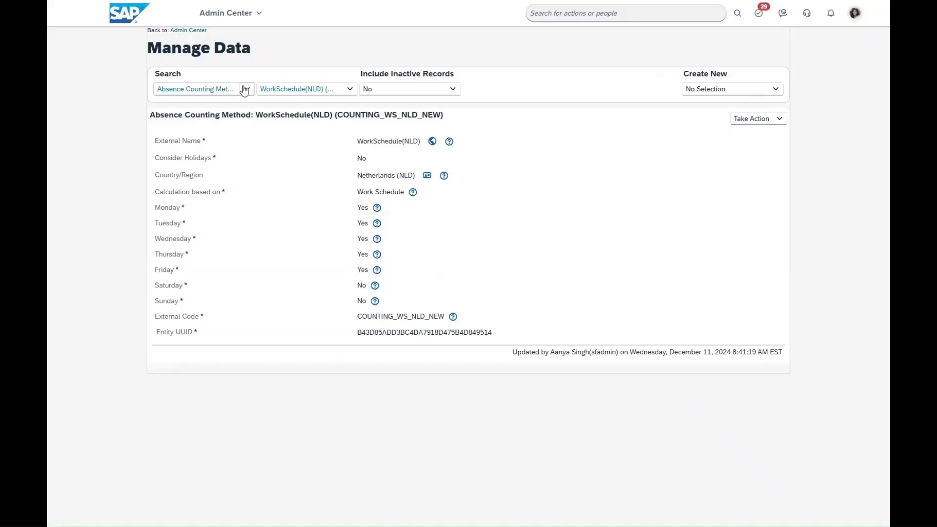
Change the Manage Data search object type to Legal Entity
click(227, 87)
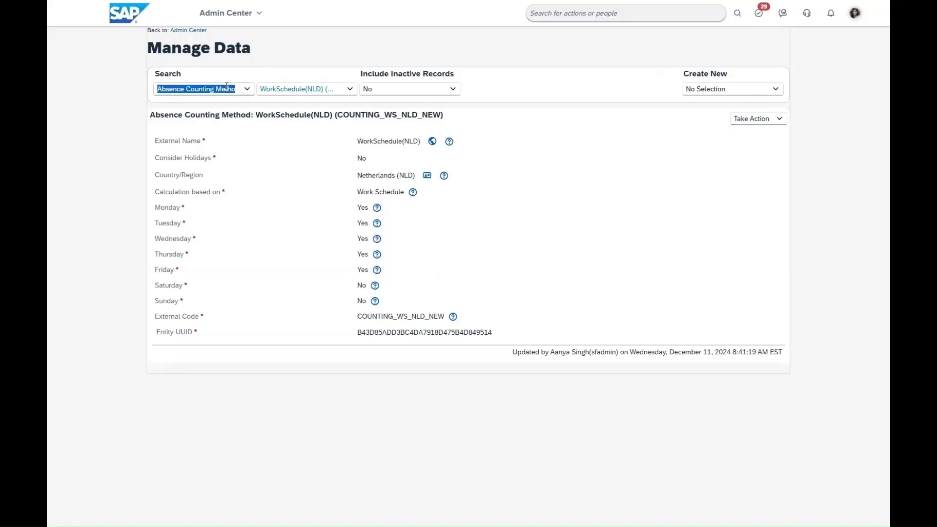
text(legal)
click(220, 102)
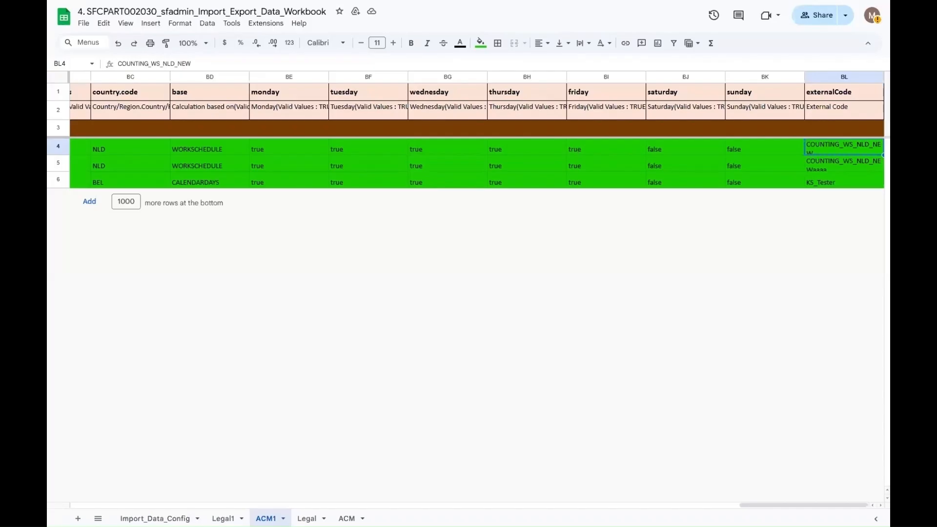
Copy Legal Entity ID 3000 from row 4 of Legal1 and open the BestRun 2 (3000) record in Manage Data
click(224, 518)
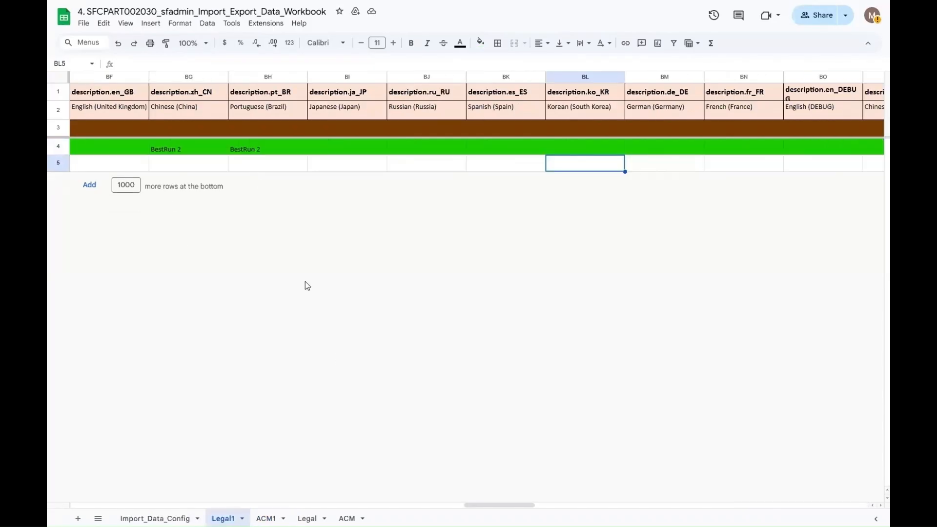
drag(507, 505, 56, 472)
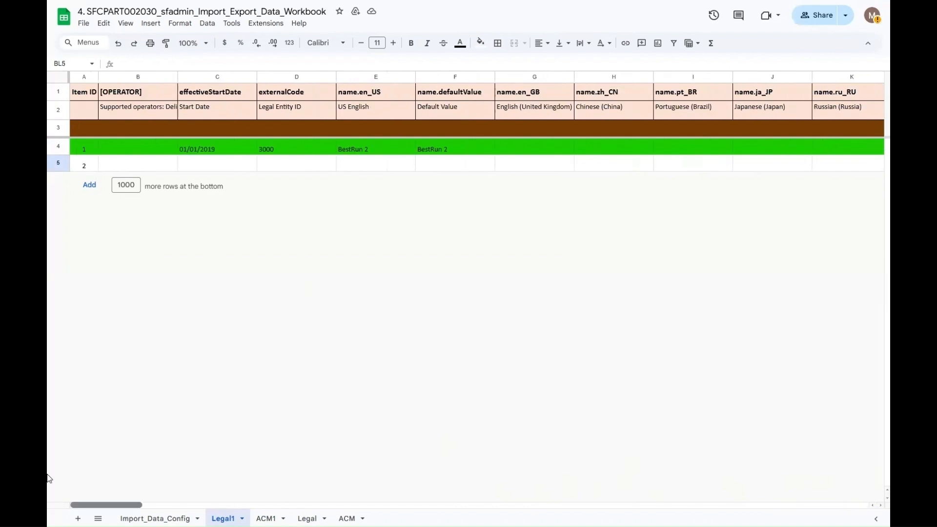
click(280, 152)
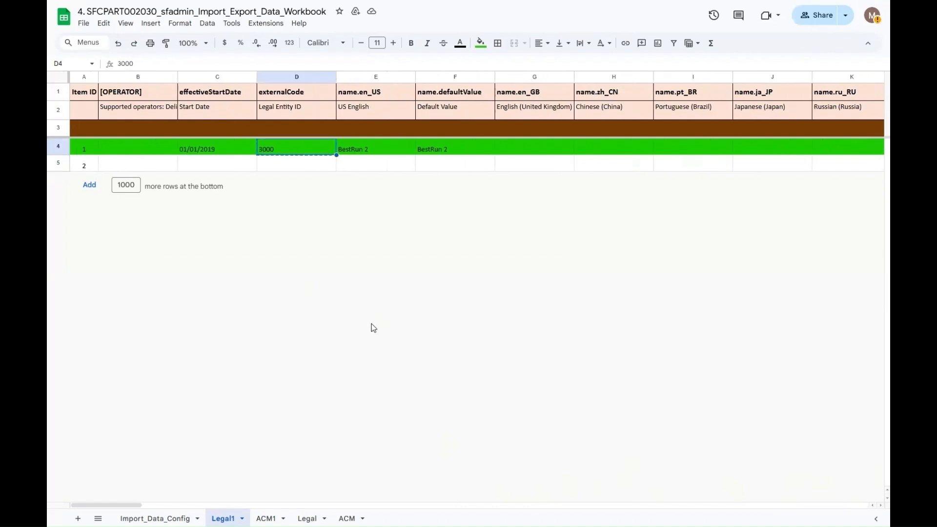
key(alt+Tab)
click(321, 93)
text(3000)
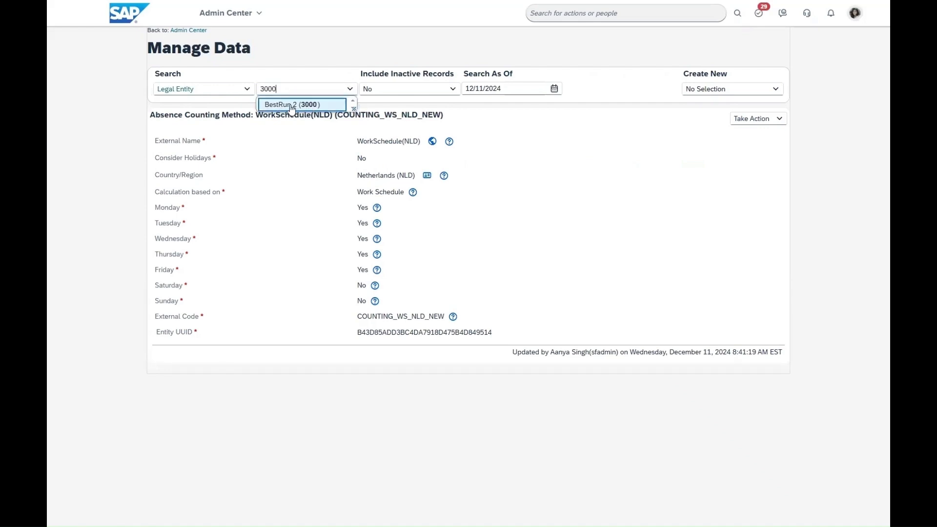
click(299, 105)
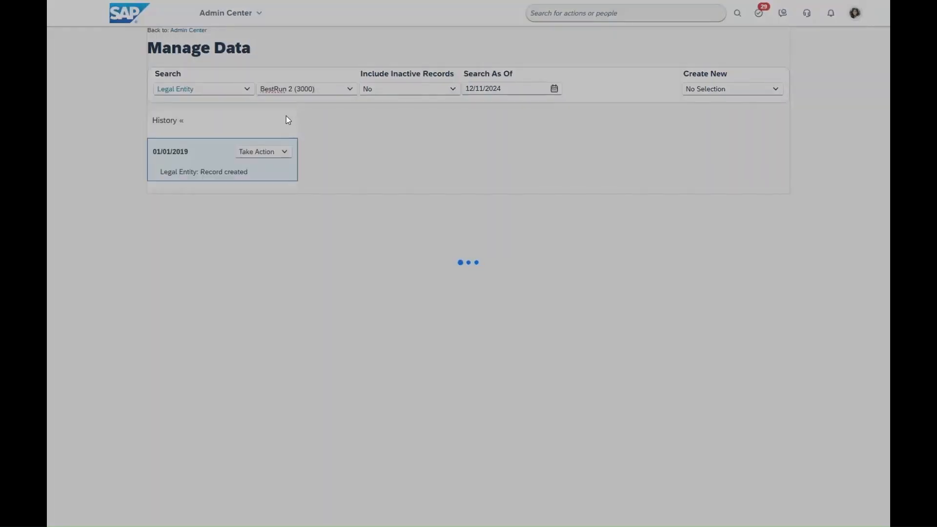